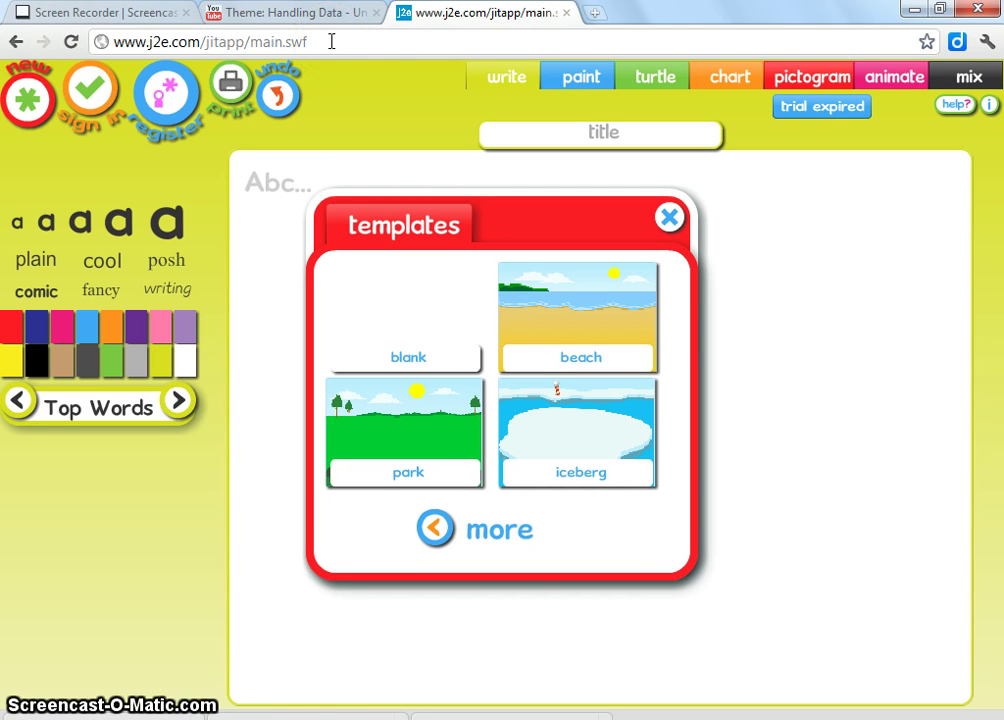
# Step: Leave the browser's address bar and switch to the presentation window
pyautogui.moveTo(331, 42); pyautogui.dragTo(110, 42)
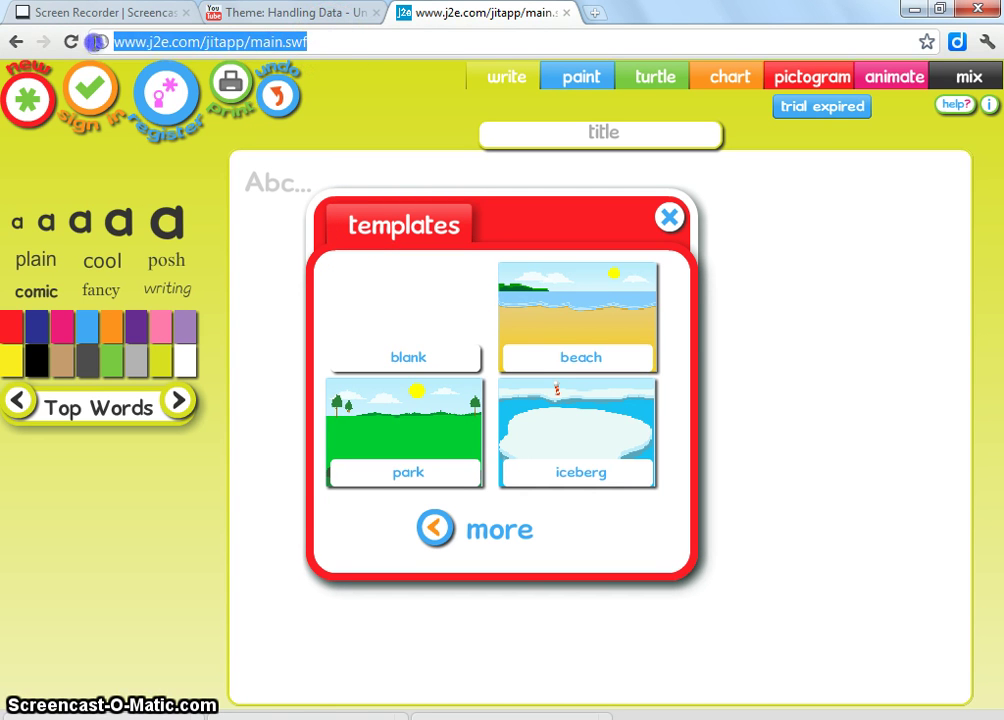
pyautogui.click(319, 42)
pyautogui.hotkey('alt', 'Tab')
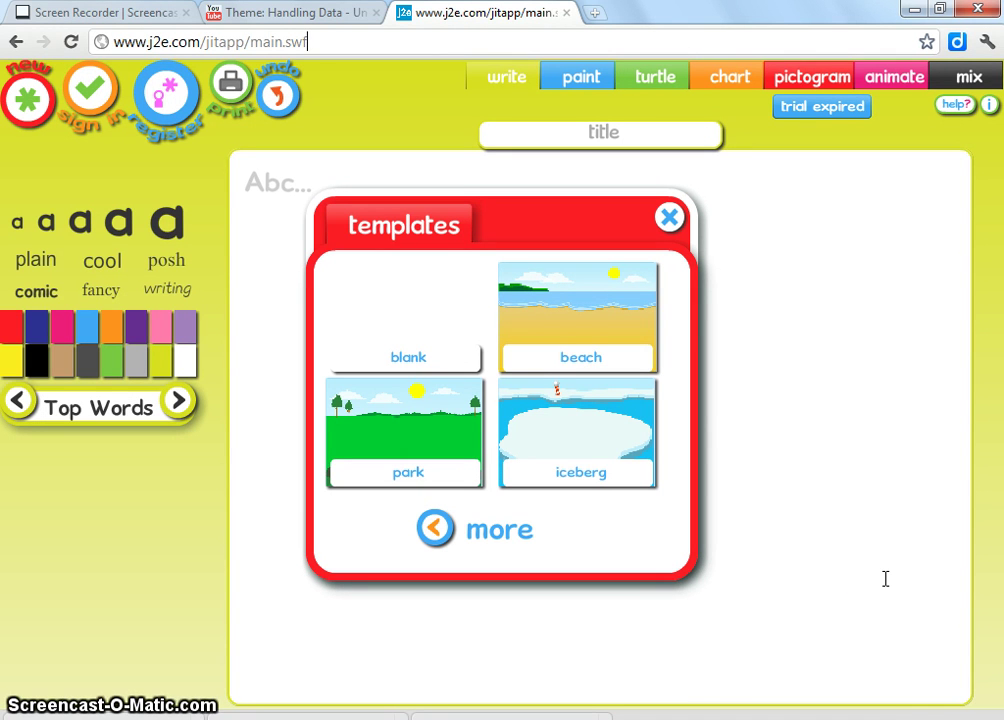
# Step: Sign in with the school name, the account username and the password
pyautogui.click(97, 102)
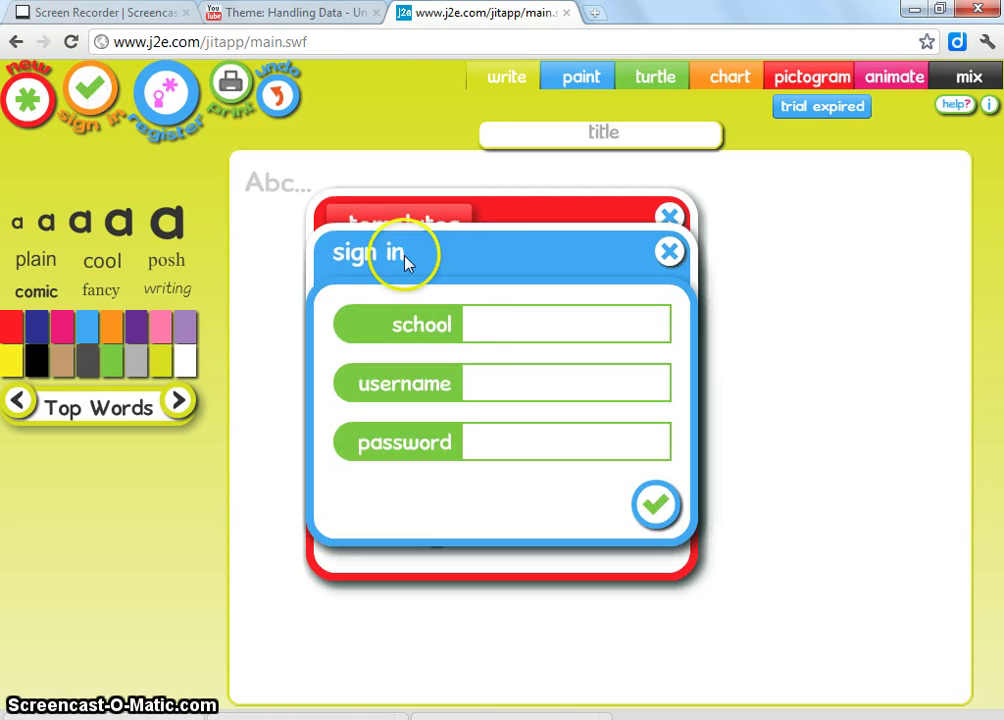
pyautogui.click(480, 318)
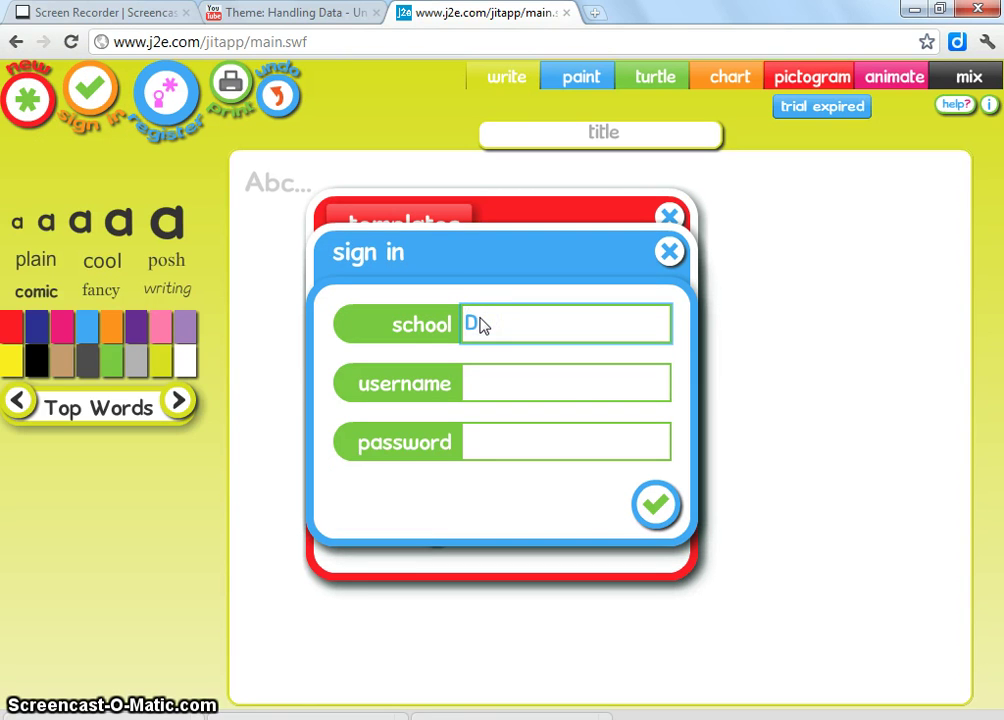
pyautogui.click(532, 386)
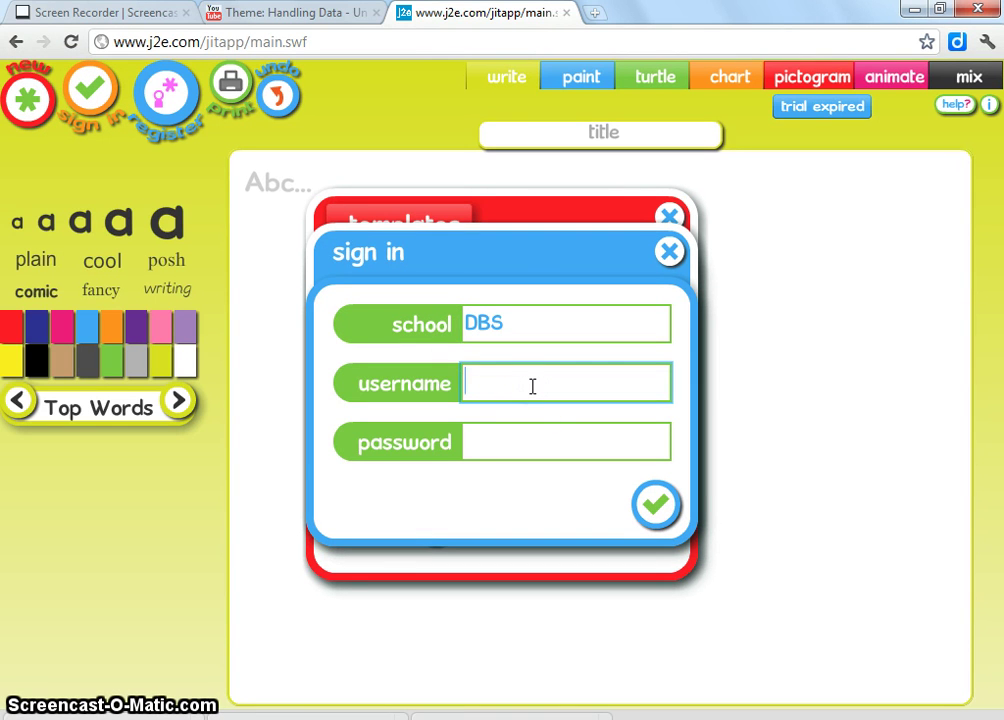
pyautogui.write('test1')
pyautogui.click(504, 438)
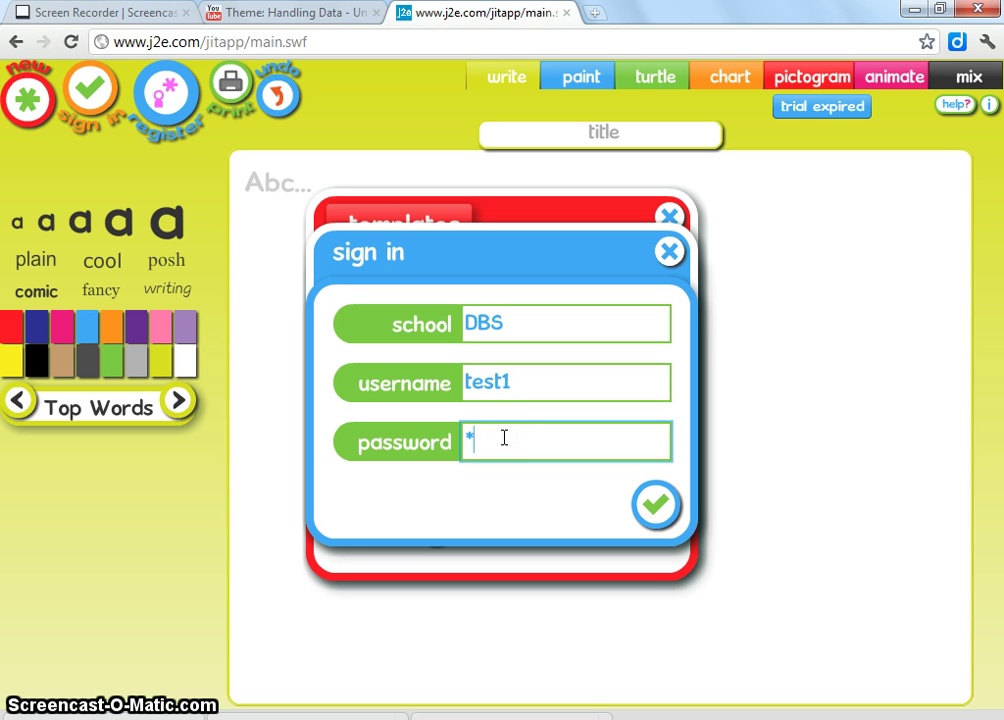
pyautogui.click(658, 508)
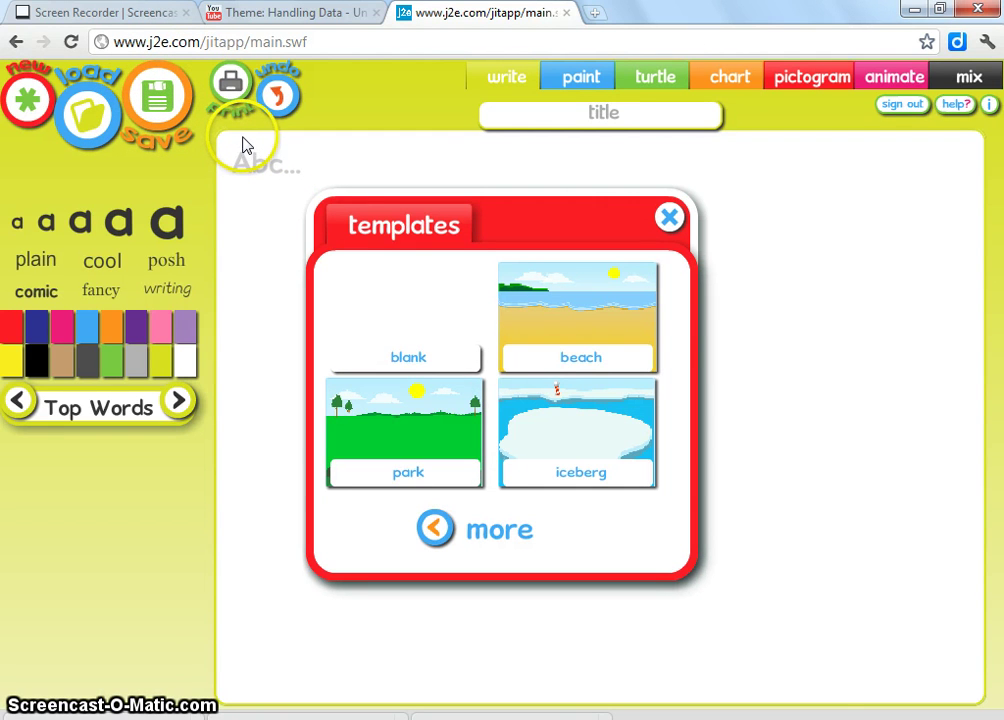
# Step: Choose a mix page layout with a pictogram above the writing area
pyautogui.click(968, 84)
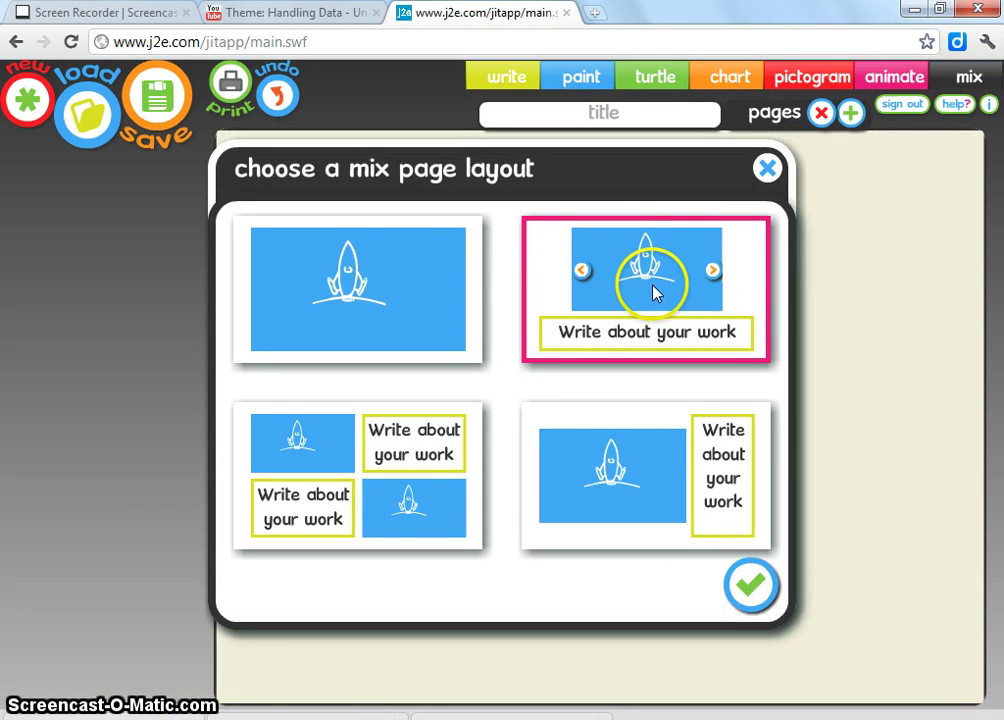
pyautogui.click(712, 270)
pyautogui.click(712, 270)
pyautogui.click(712, 270)
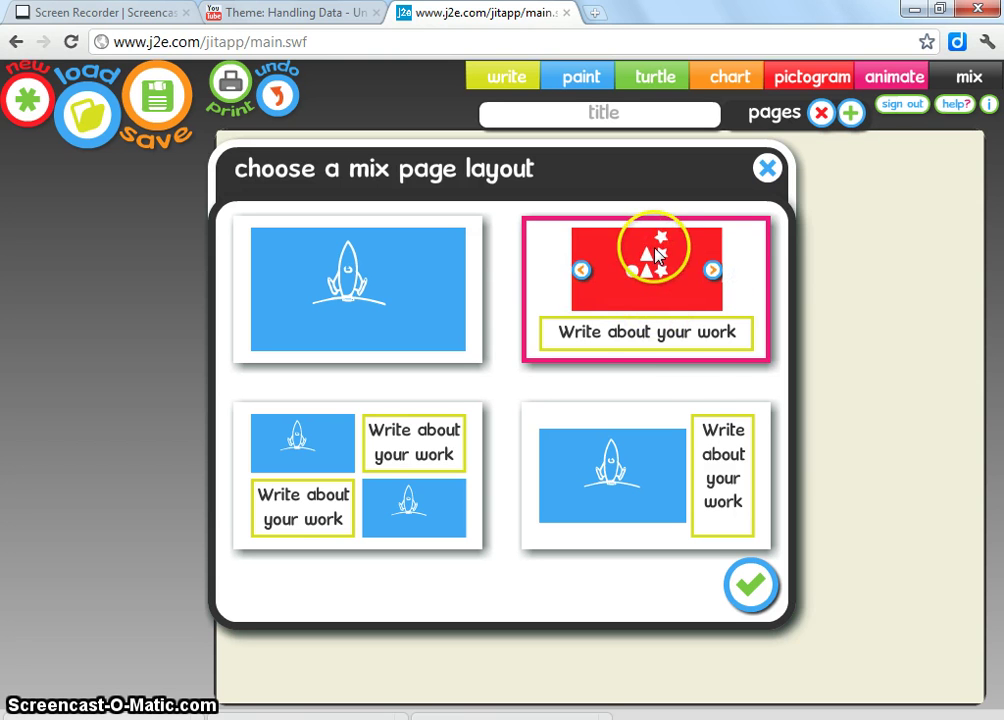
pyautogui.click(751, 584)
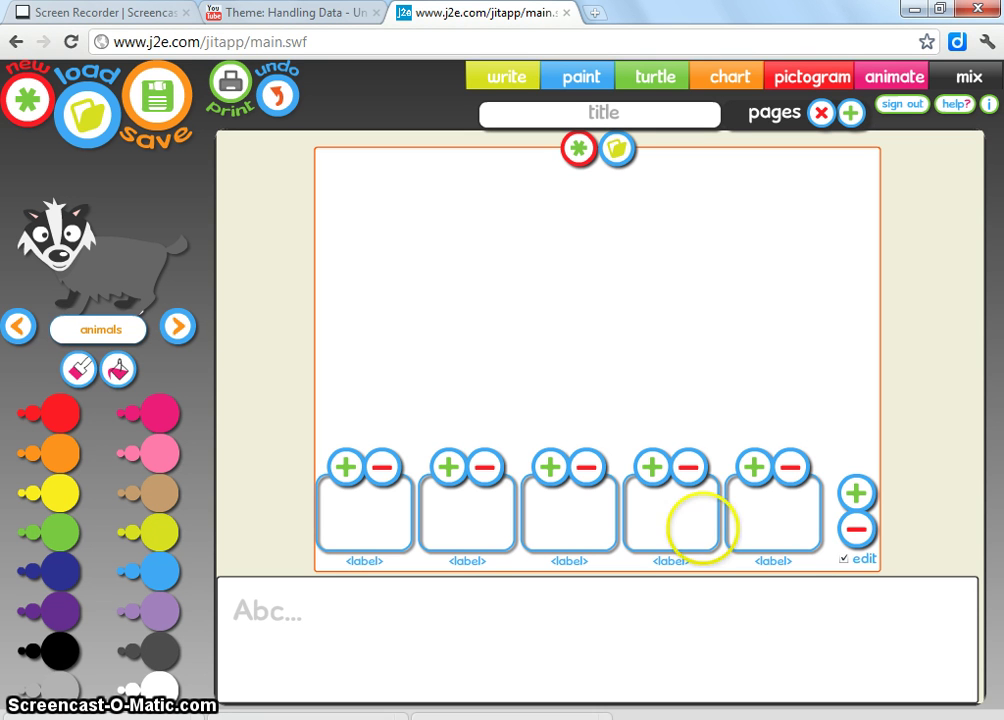
# Step: Start a new pictogram from the blank template
pyautogui.click(578, 158)
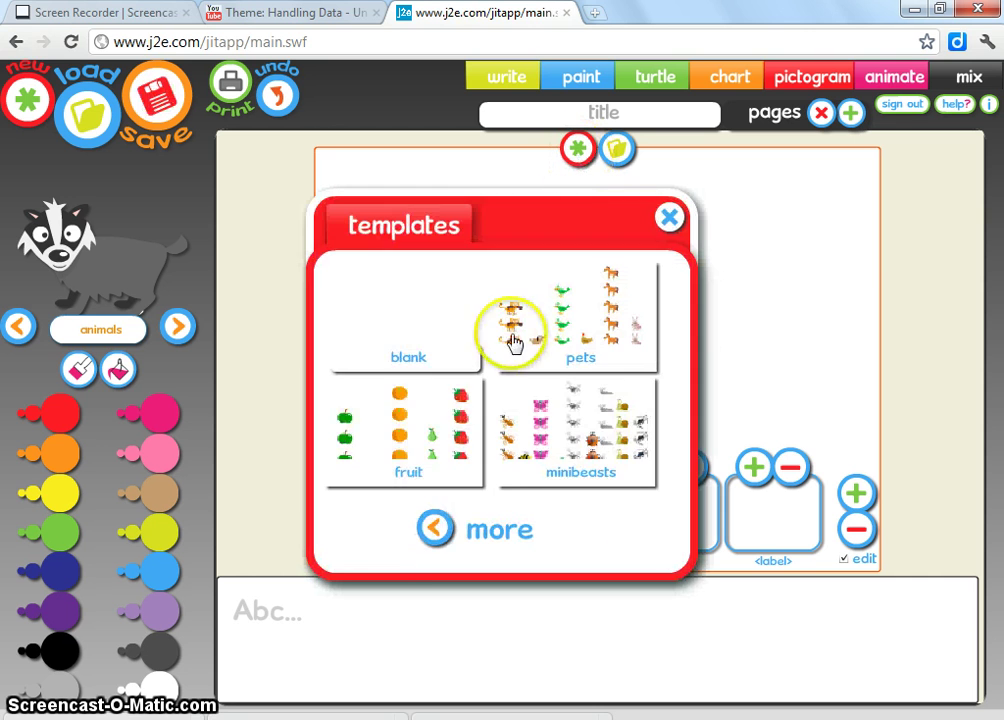
pyautogui.click(436, 531)
pyautogui.click(550, 528)
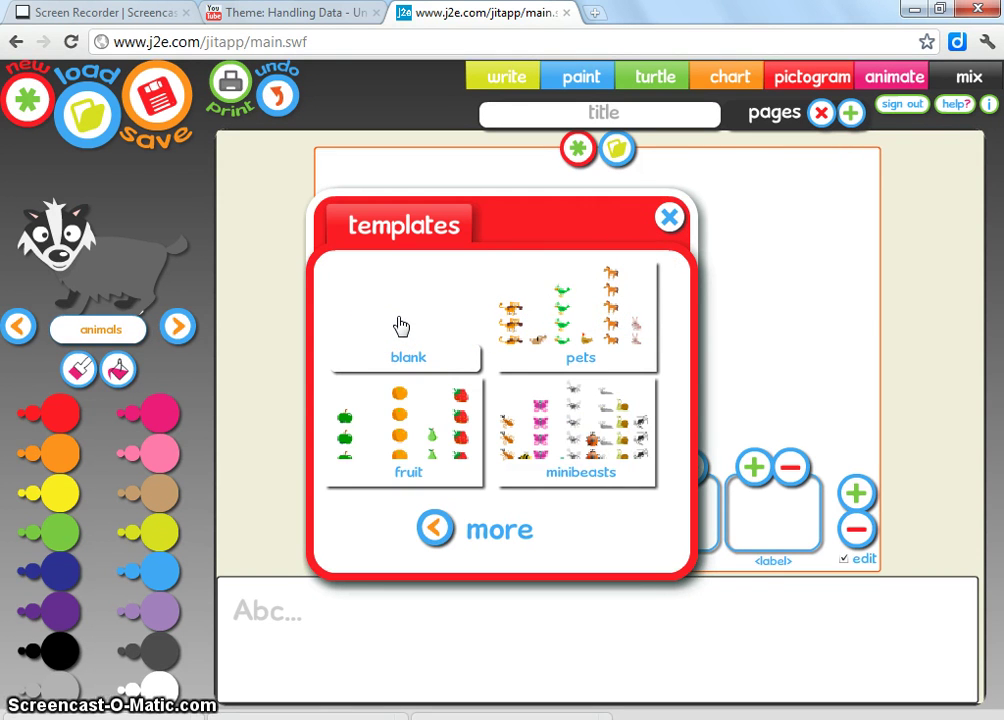
pyautogui.click(398, 320)
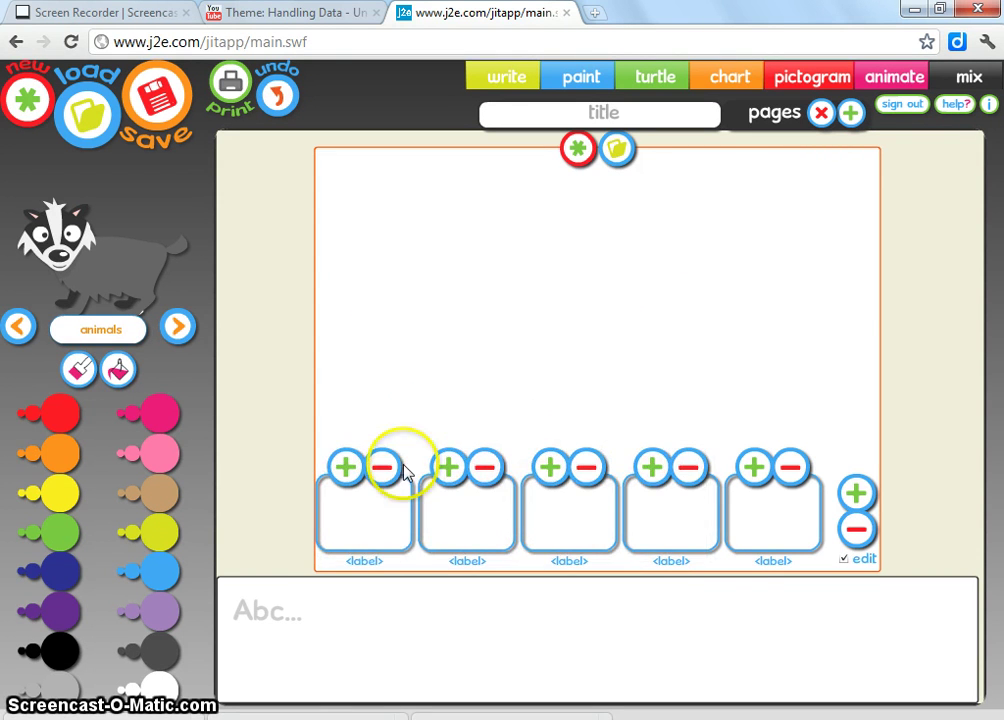
# Step: Label the first two columns 5 and 6, then begin editing the third label
pyautogui.click(362, 560)
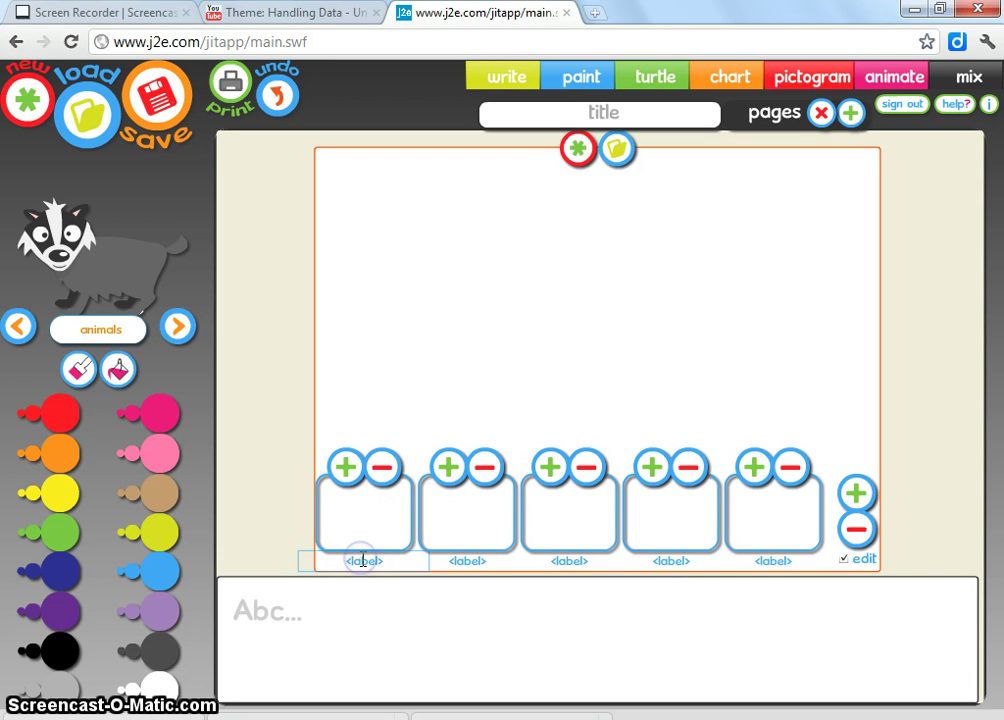
pyautogui.moveTo(386, 555); pyautogui.dragTo(328, 560)
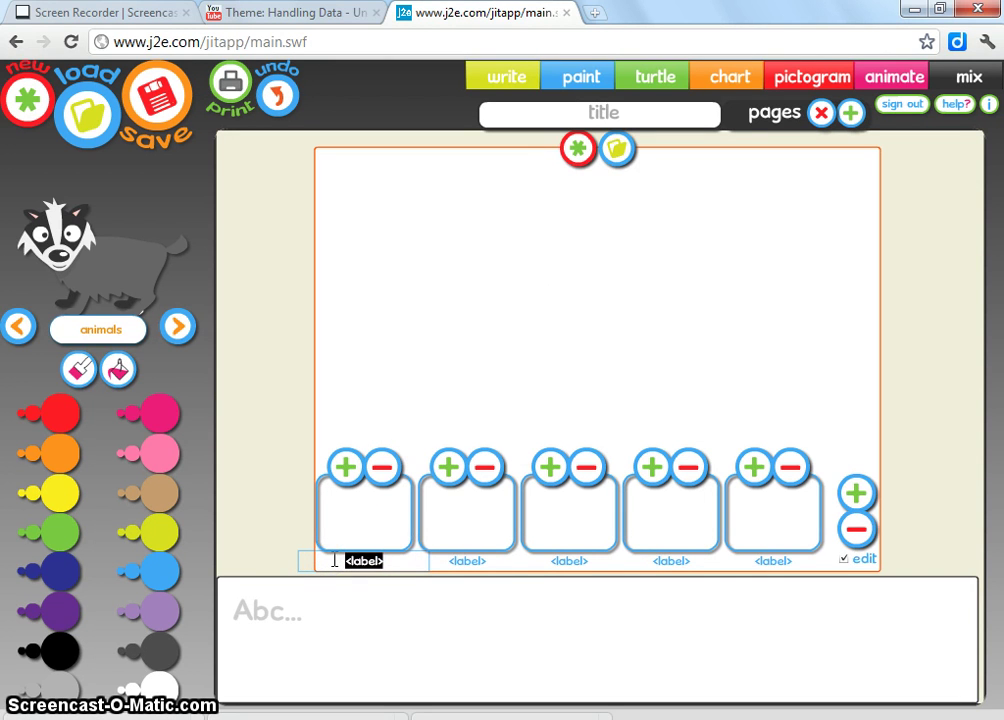
pyautogui.write('5')
pyautogui.moveTo(486, 560); pyautogui.dragTo(427, 560)
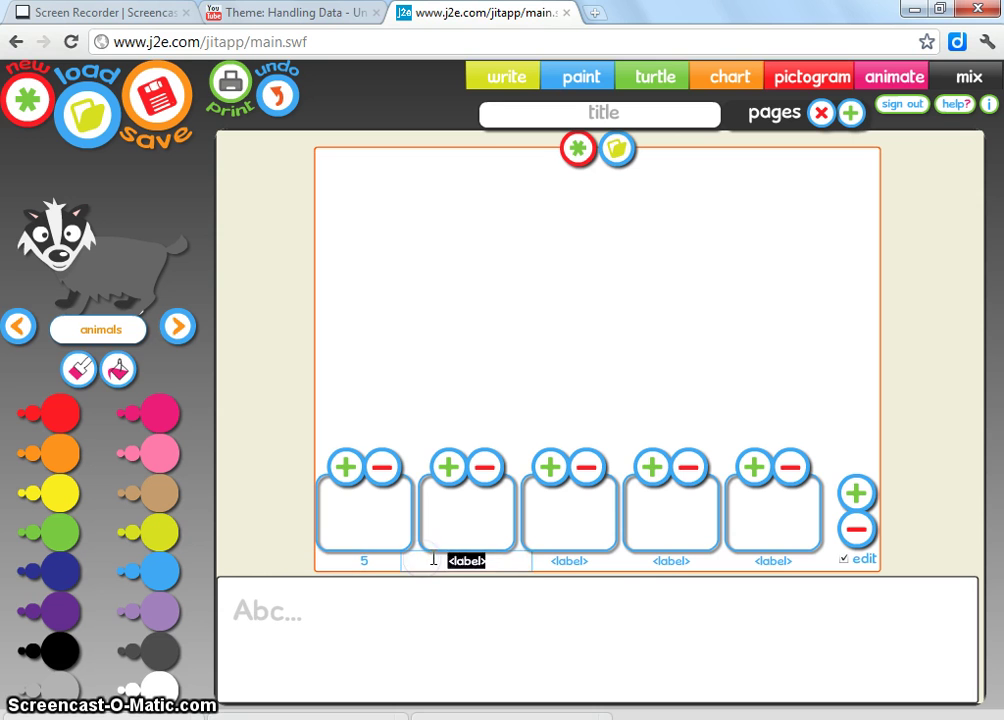
pyautogui.write('6')
pyautogui.click(593, 562)
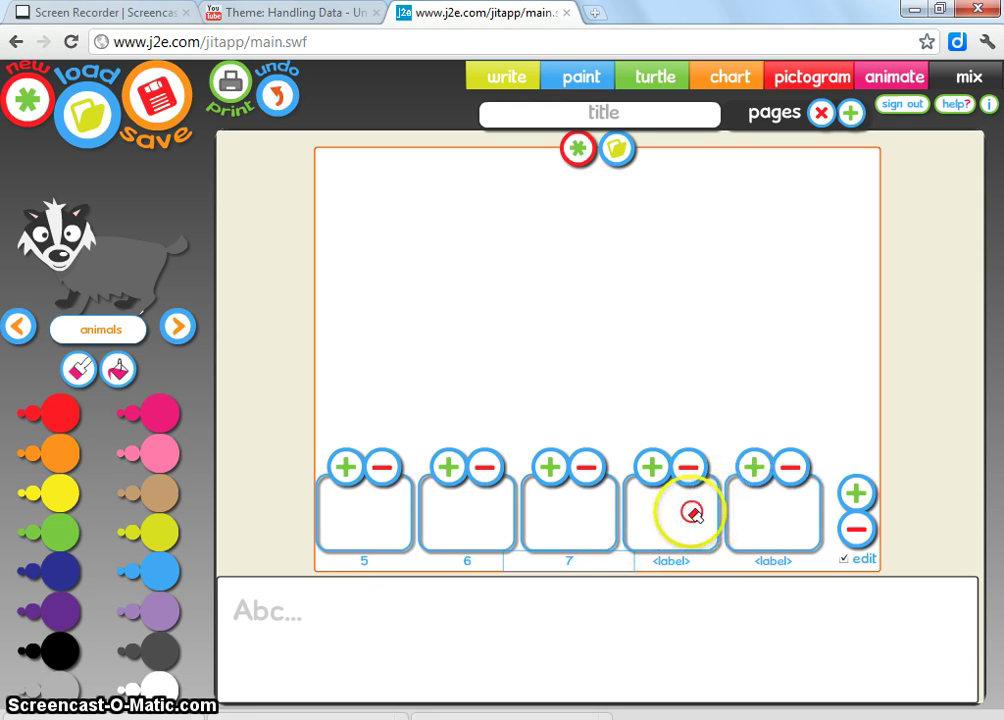
# Step: Delete the two unlabelled columns so only columns 5, 6 and 7 remain
pyautogui.click(856, 532)
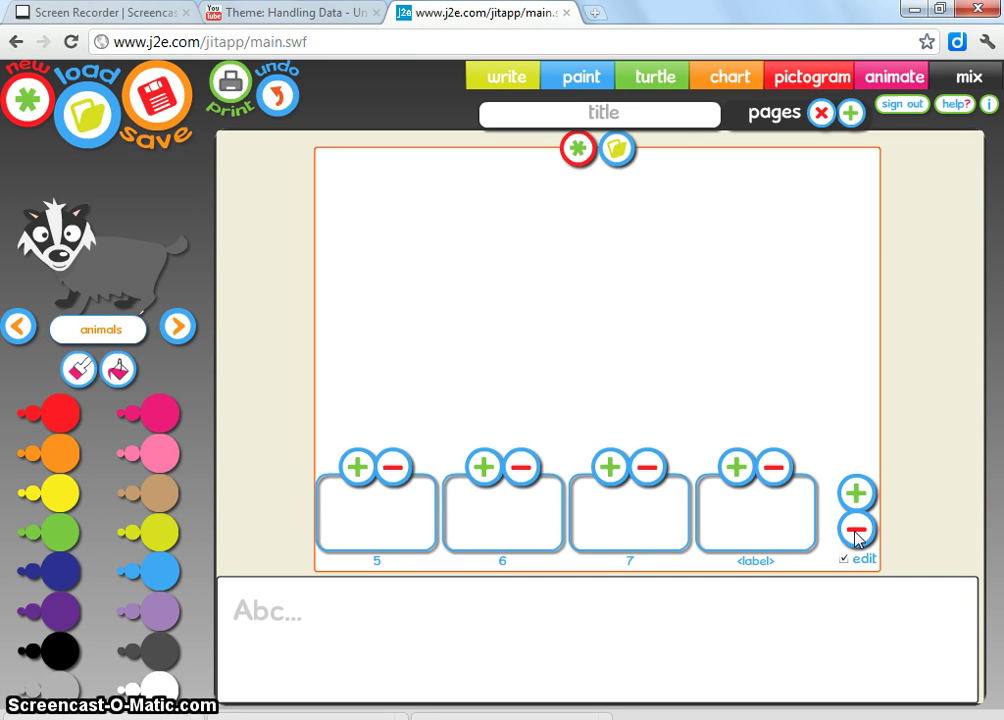
pyautogui.click(856, 532)
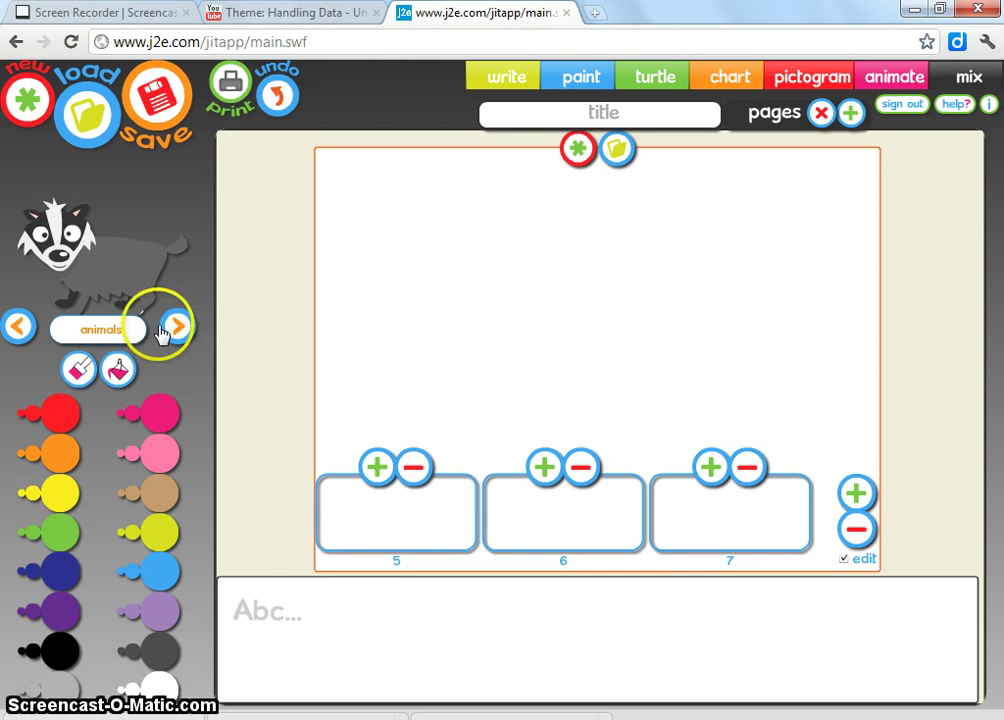
# Step: Switch the icon picture to freehand painting in red
pyautogui.click(18, 326)
pyautogui.click(18, 326)
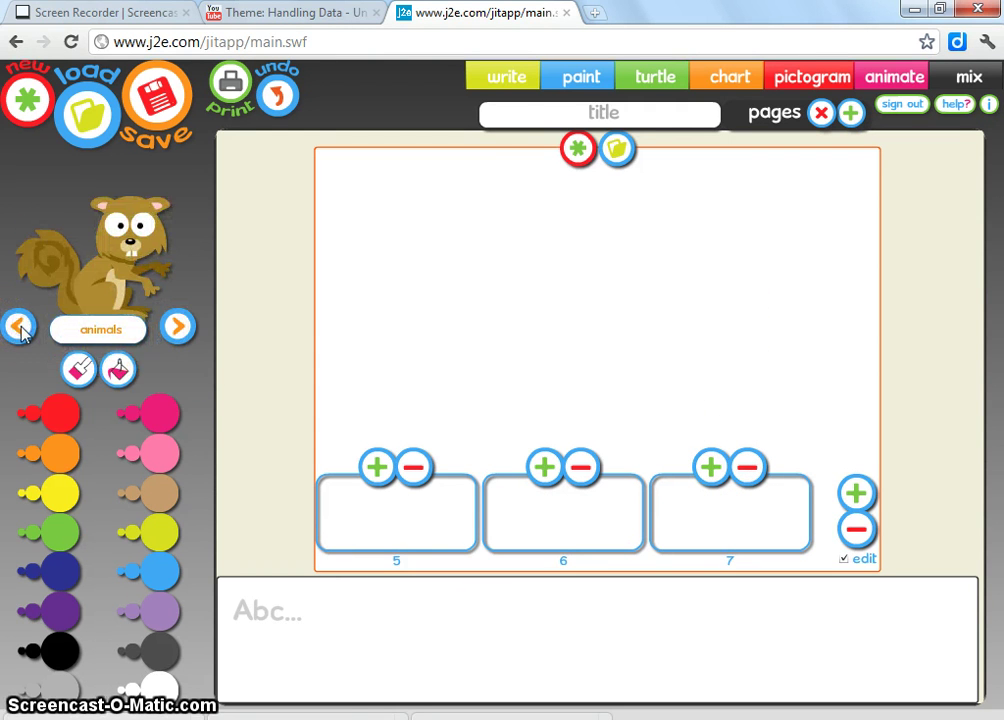
pyautogui.click(93, 340)
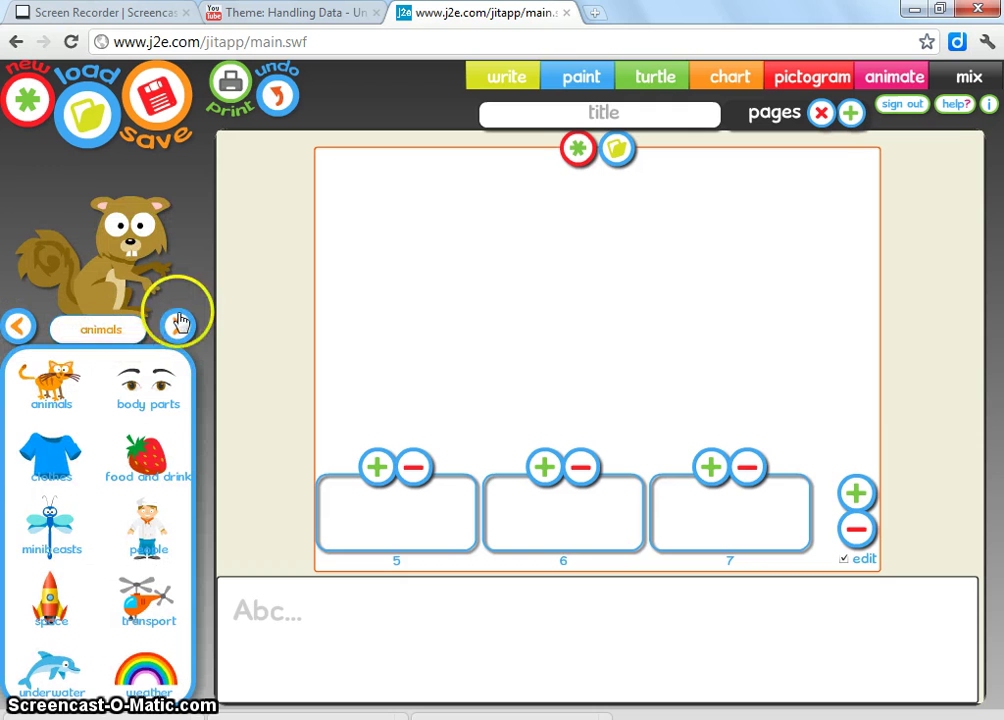
pyautogui.moveTo(186, 287); pyautogui.dragTo(55, 310)
pyautogui.click(82, 371)
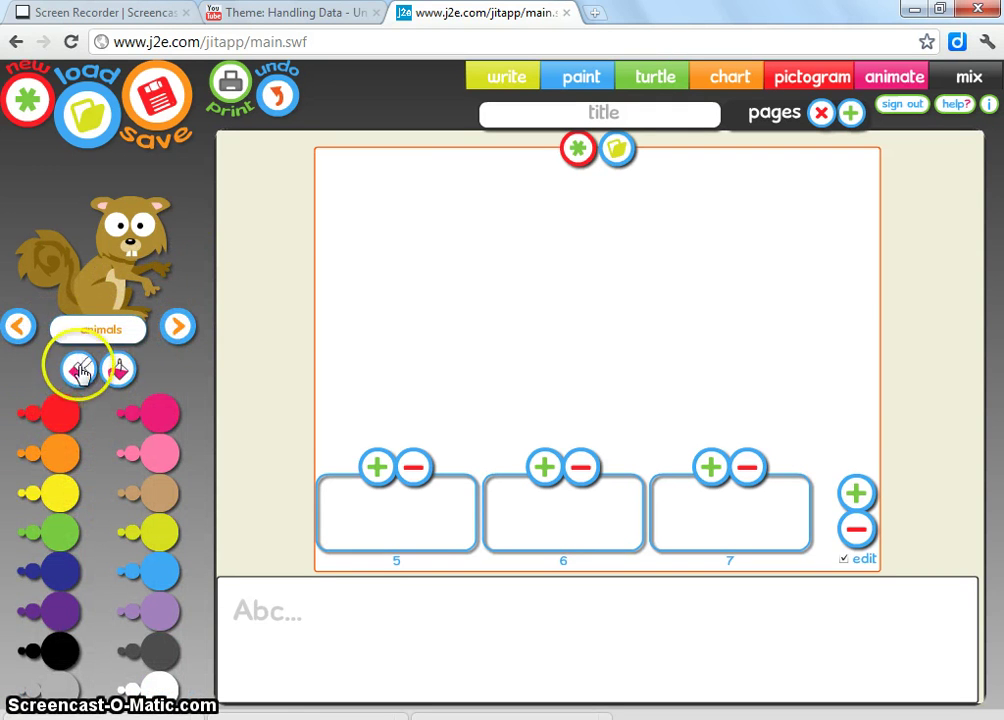
pyautogui.click(49, 419)
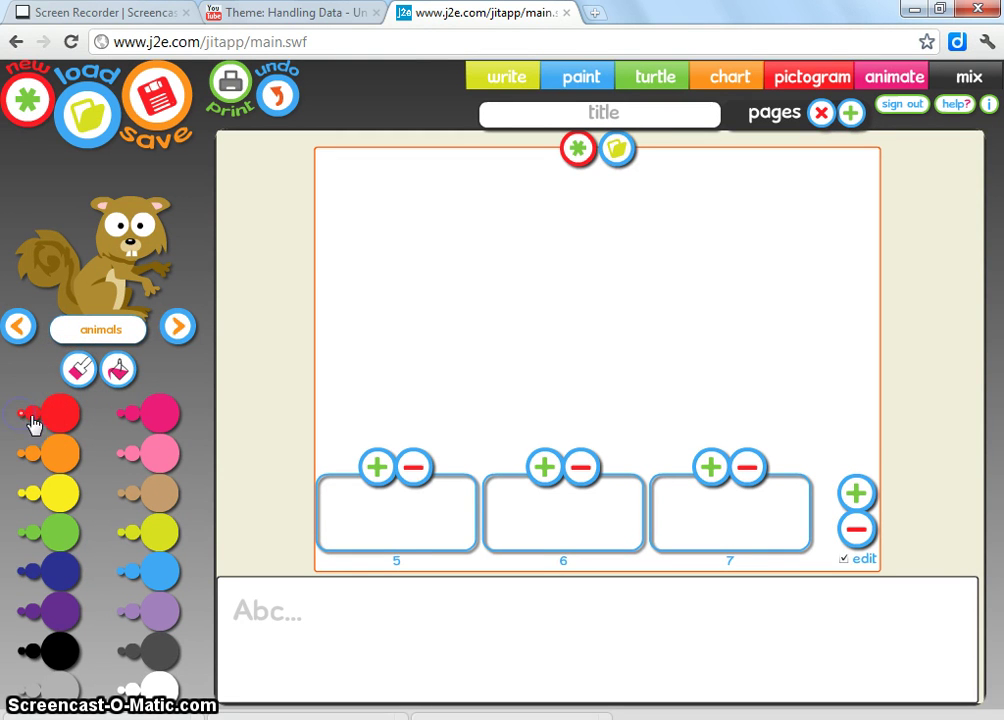
# Step: Paint a red 5 as the age 5 icon and remove the extra 5 icon
pyautogui.click(405, 503)
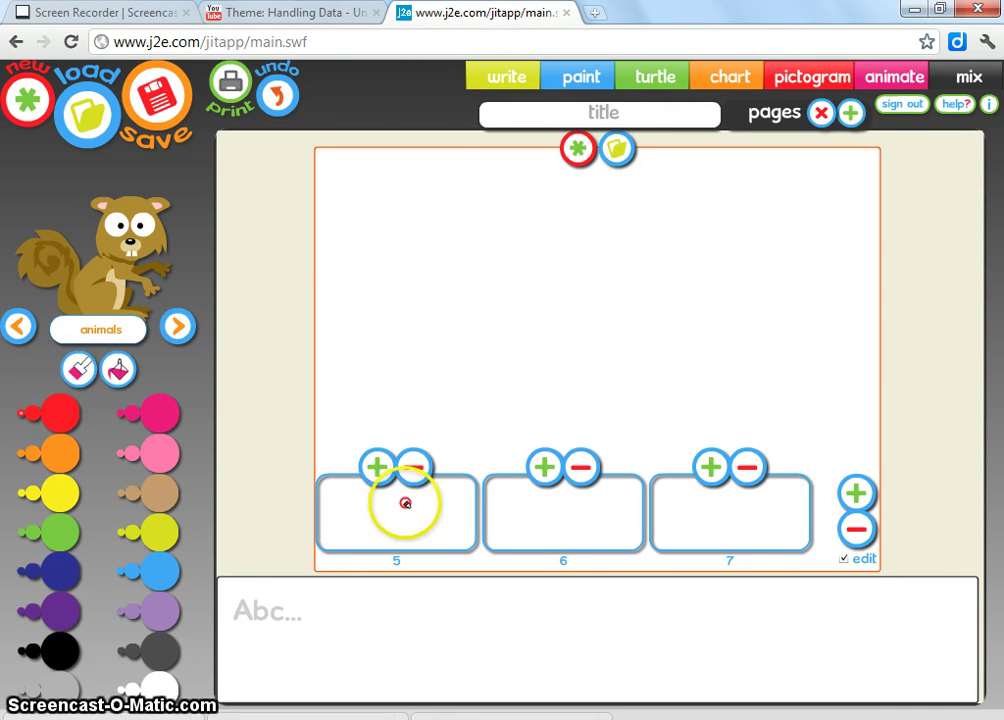
pyautogui.moveTo(407, 501); pyautogui.dragTo(397, 501)
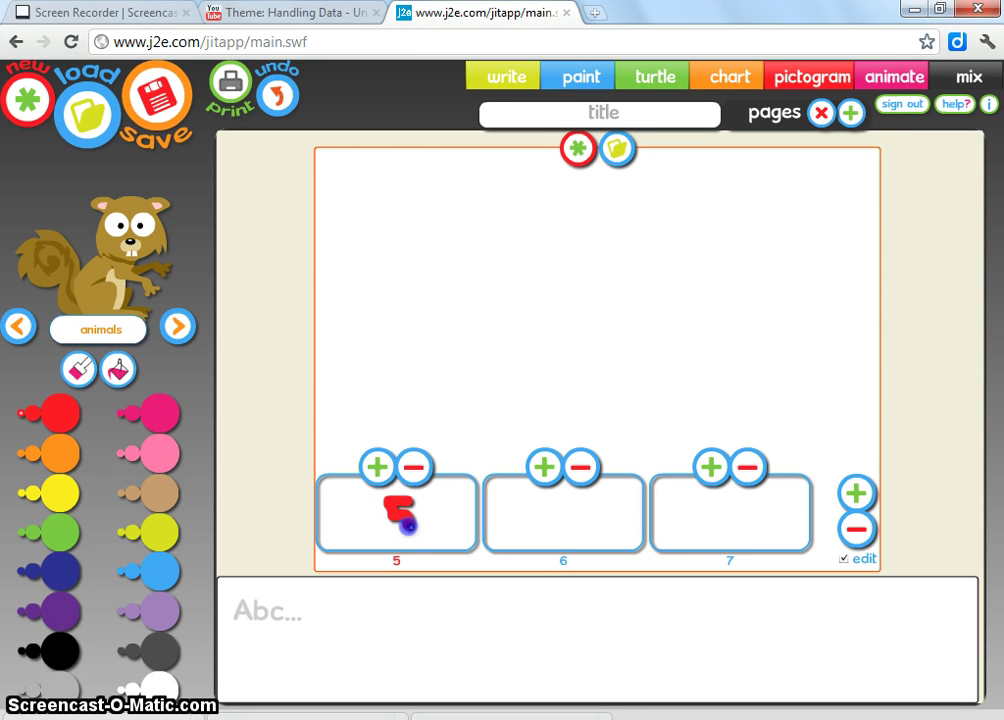
pyautogui.moveTo(406, 524); pyautogui.dragTo(396, 527)
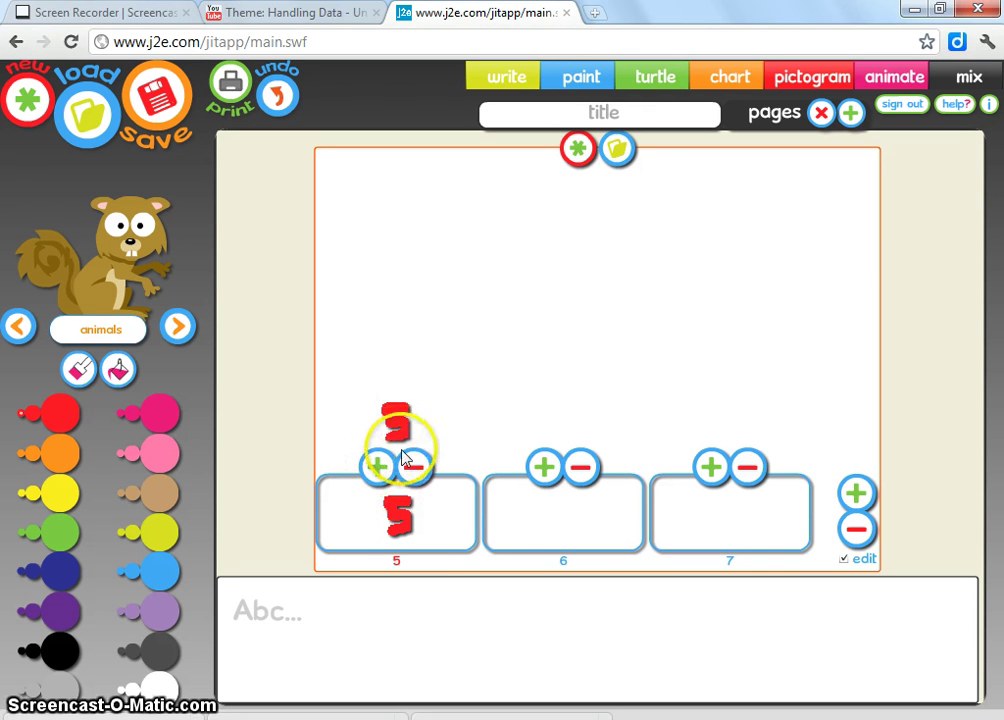
pyautogui.click(414, 467)
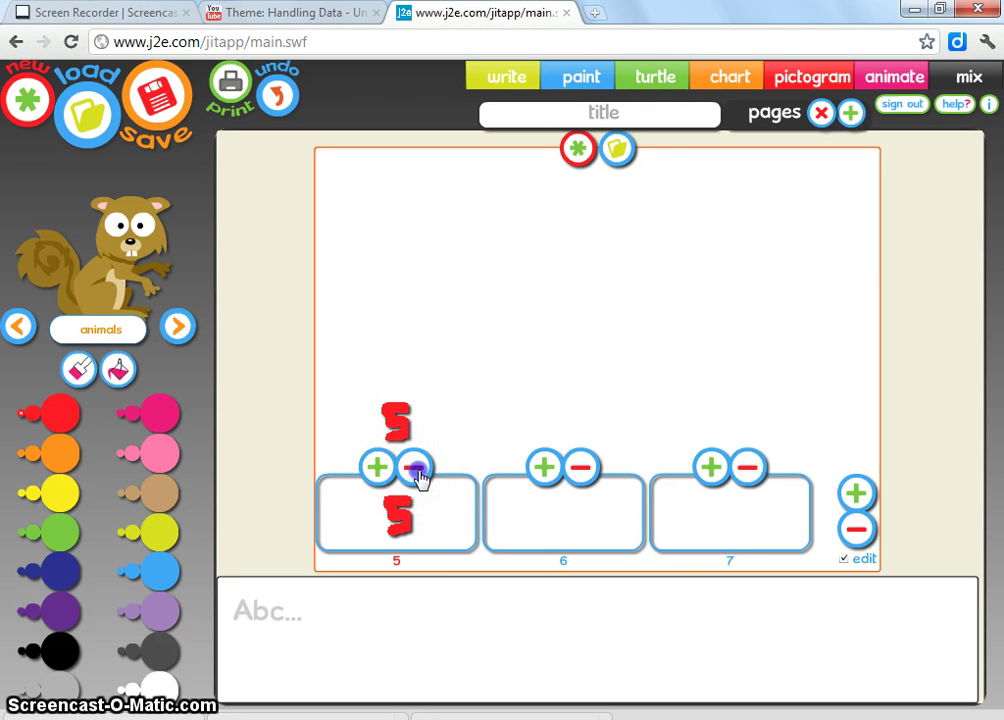
# Step: Draw a red 6 for the age 6 column and a red 7 for age 7
pyautogui.click(564, 497)
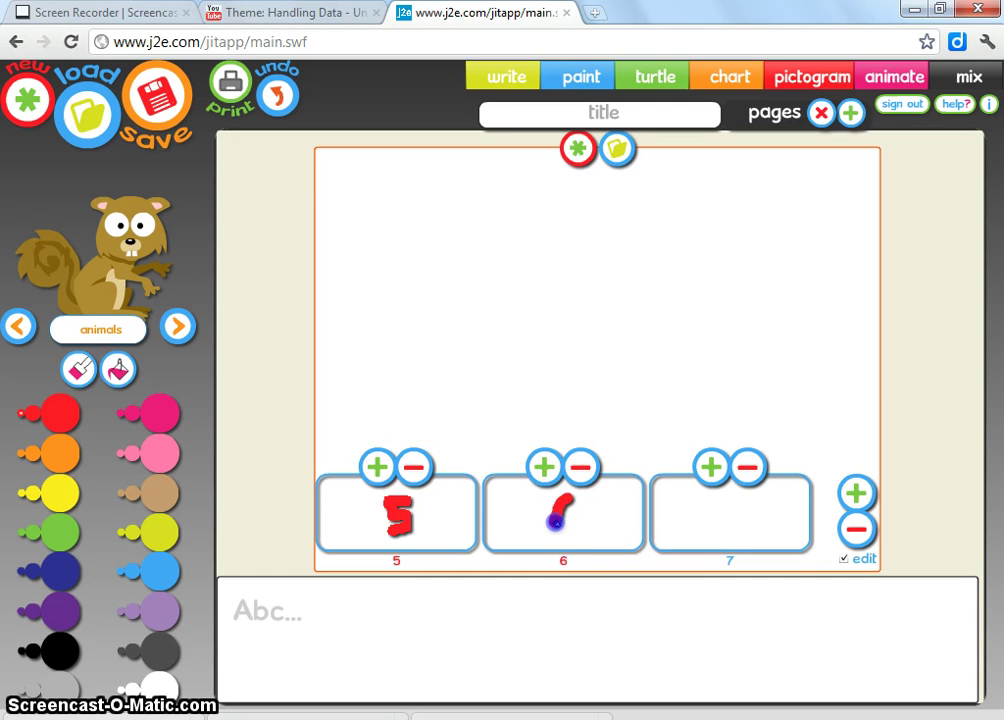
pyautogui.moveTo(555, 520); pyautogui.dragTo(575, 521)
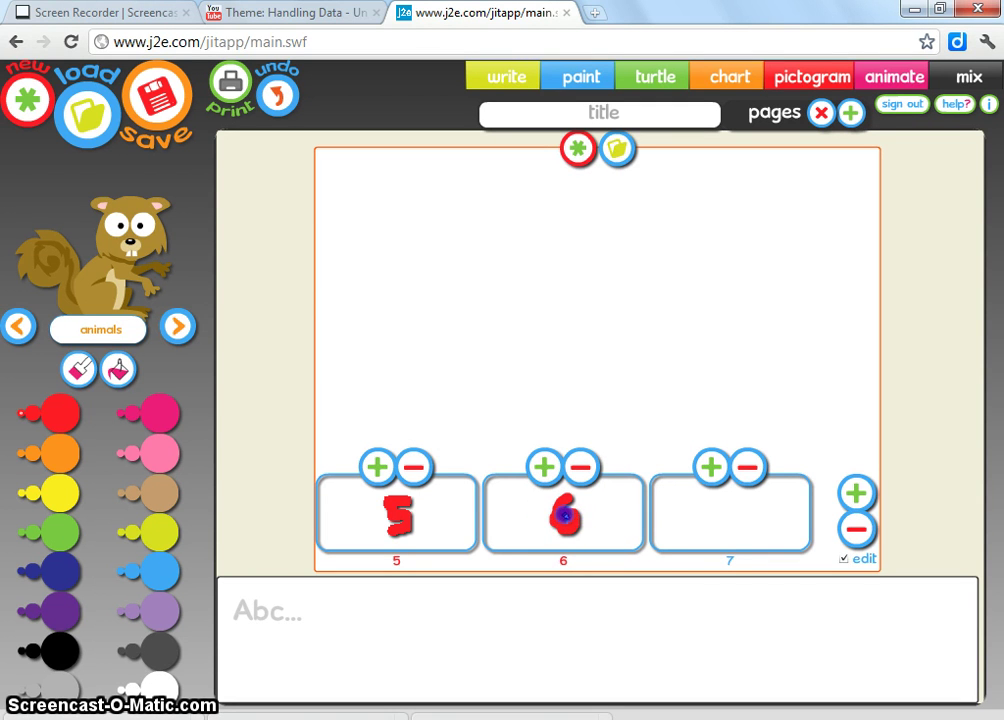
pyautogui.click(720, 507)
pyautogui.moveTo(731, 519); pyautogui.dragTo(728, 530)
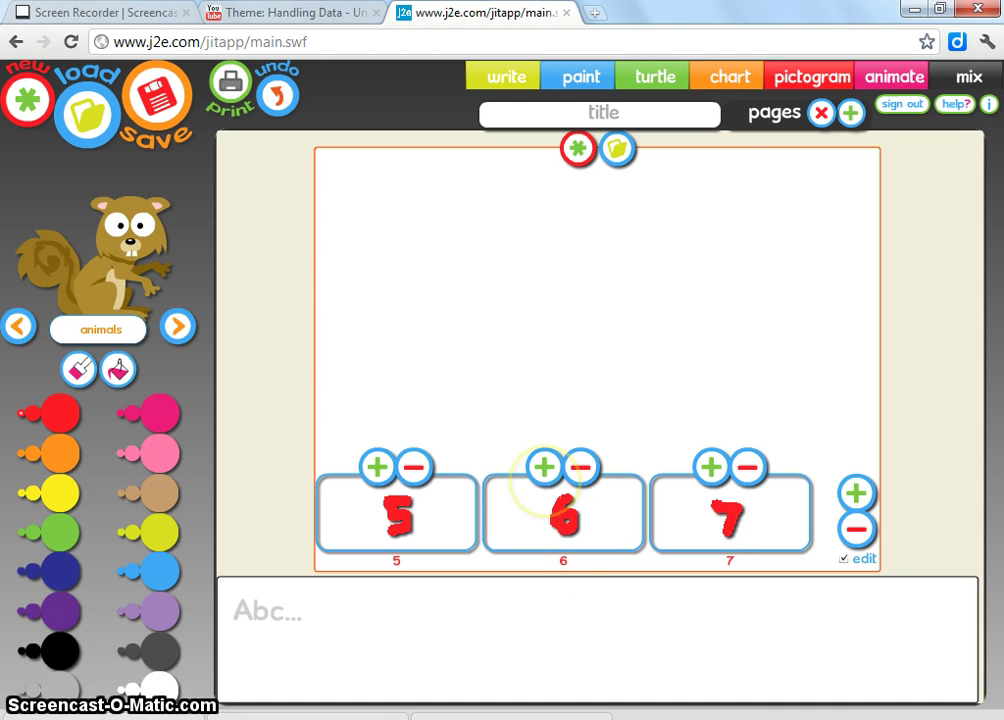
pyautogui.click(378, 467)
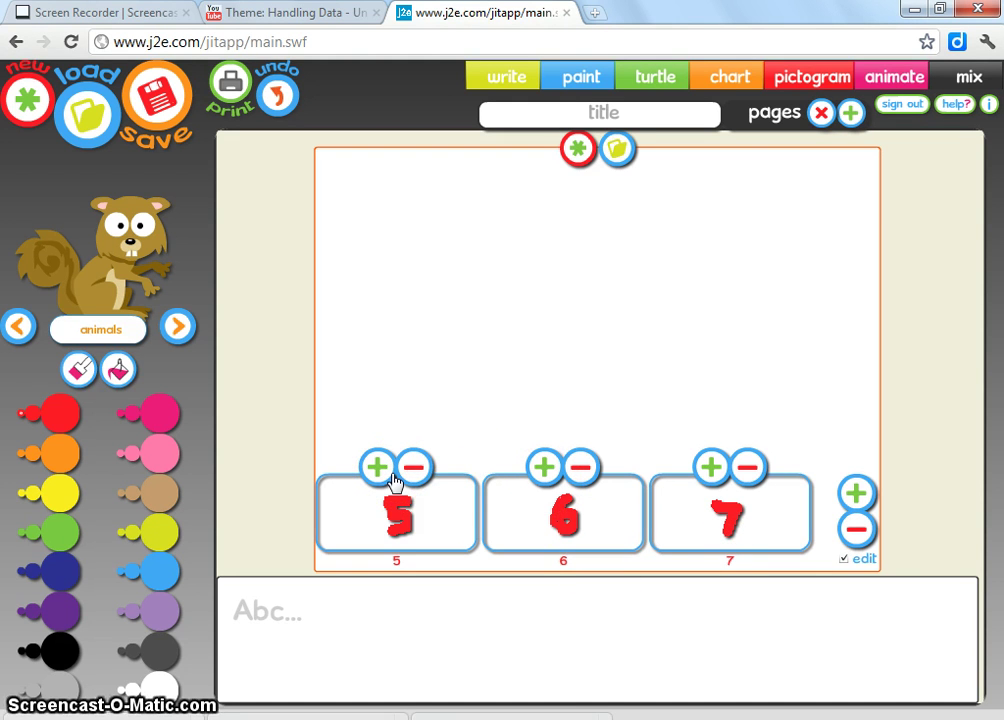
# Step: Stack three icons above age 5 and eight icons above age 6
pyautogui.click(380, 468)
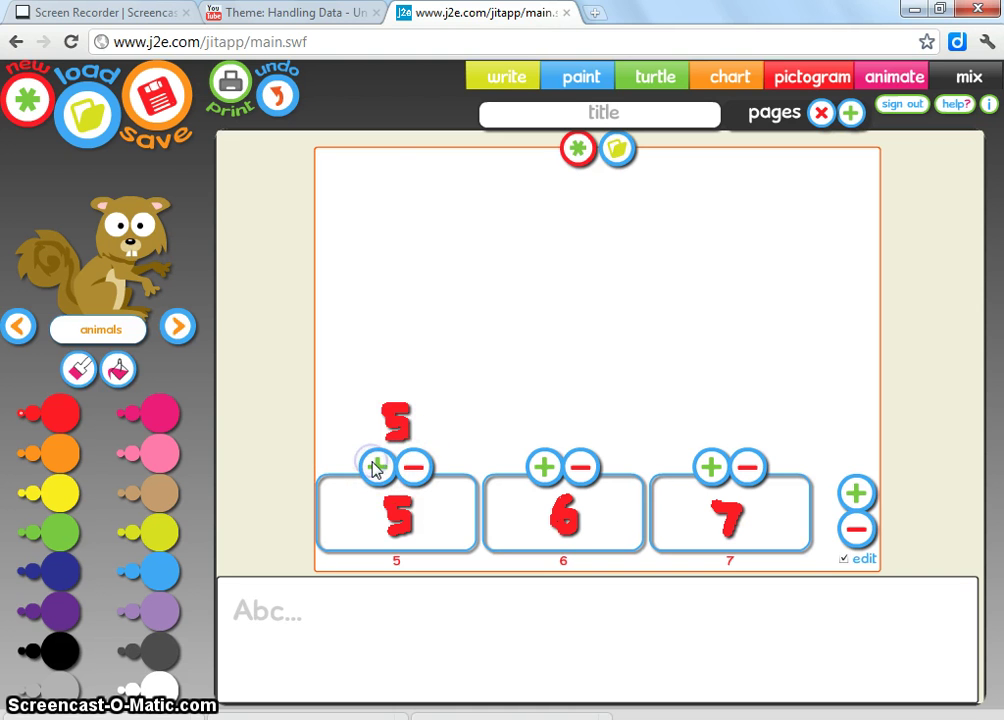
pyautogui.click(376, 467)
pyautogui.click(375, 468)
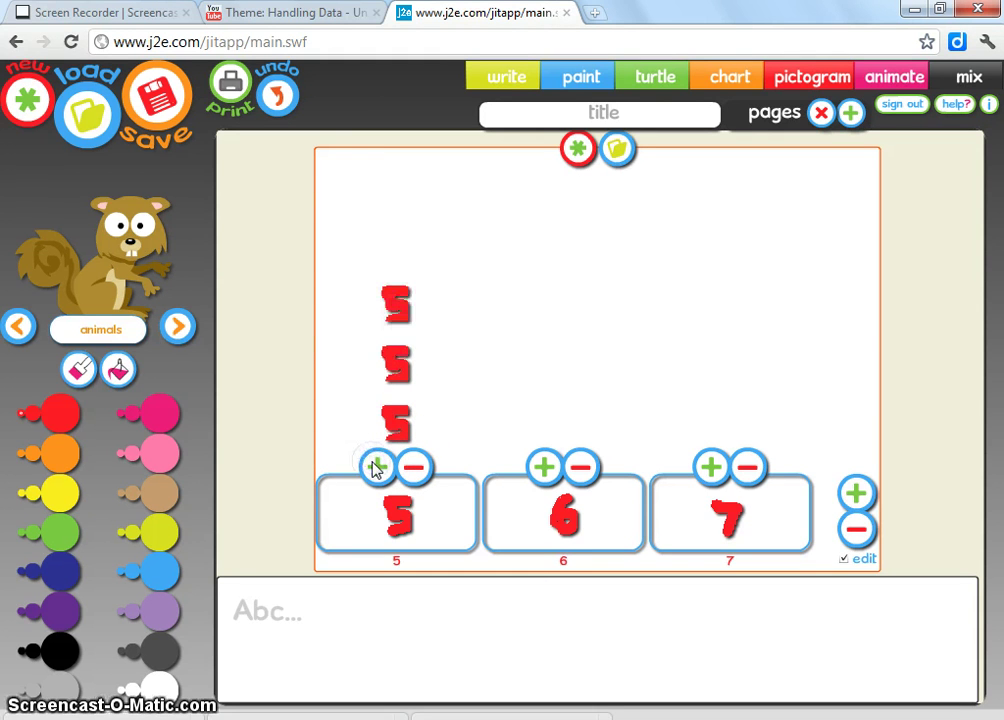
pyautogui.click(542, 468)
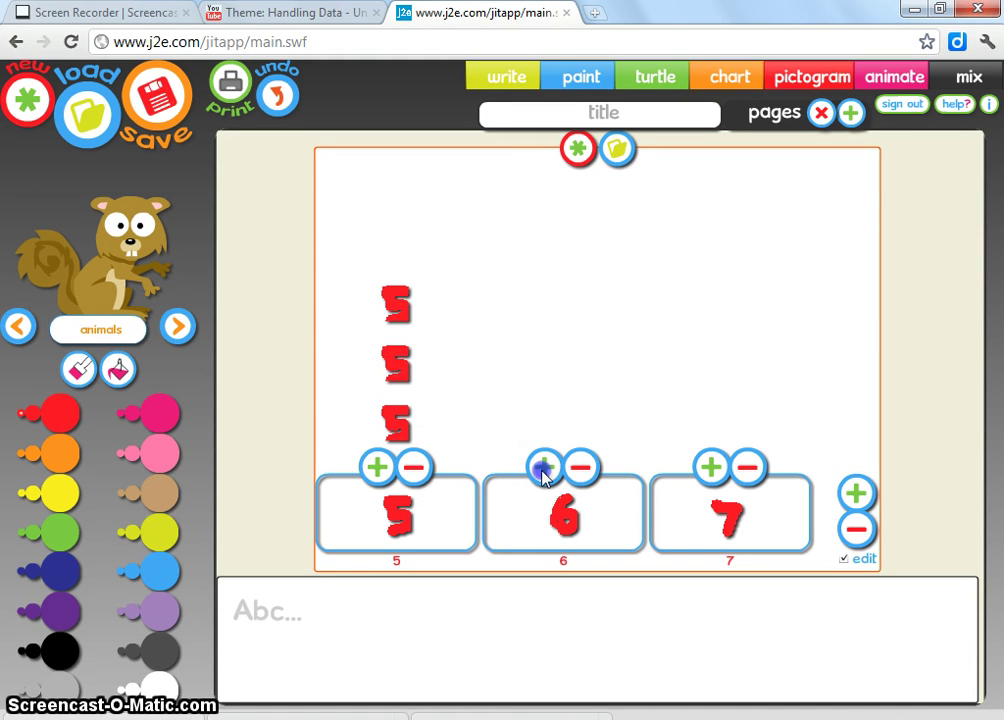
pyautogui.click(542, 470)
pyautogui.click(542, 470)
pyautogui.click(542, 470)
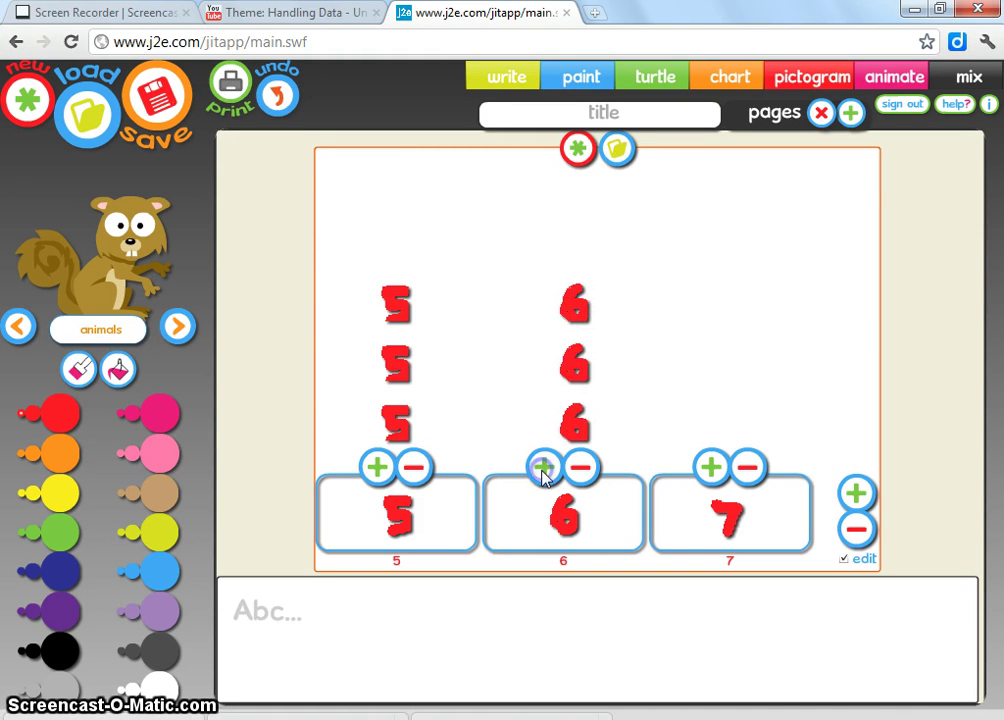
pyautogui.click(542, 470)
pyautogui.click(542, 470)
pyautogui.click(542, 470)
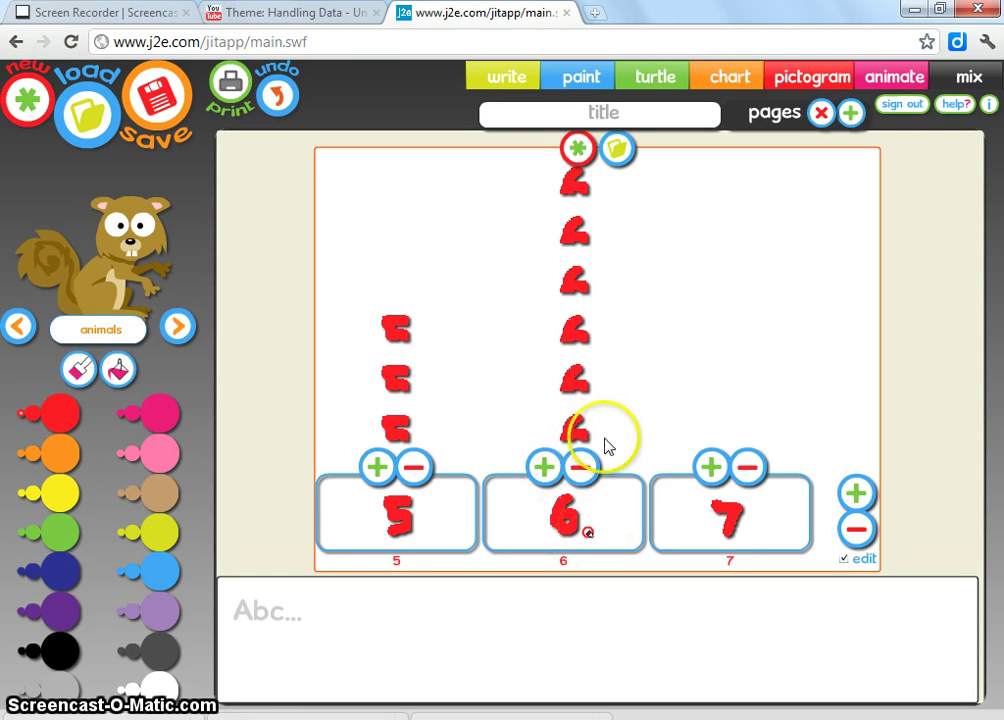
pyautogui.click(543, 467)
pyautogui.click(543, 467)
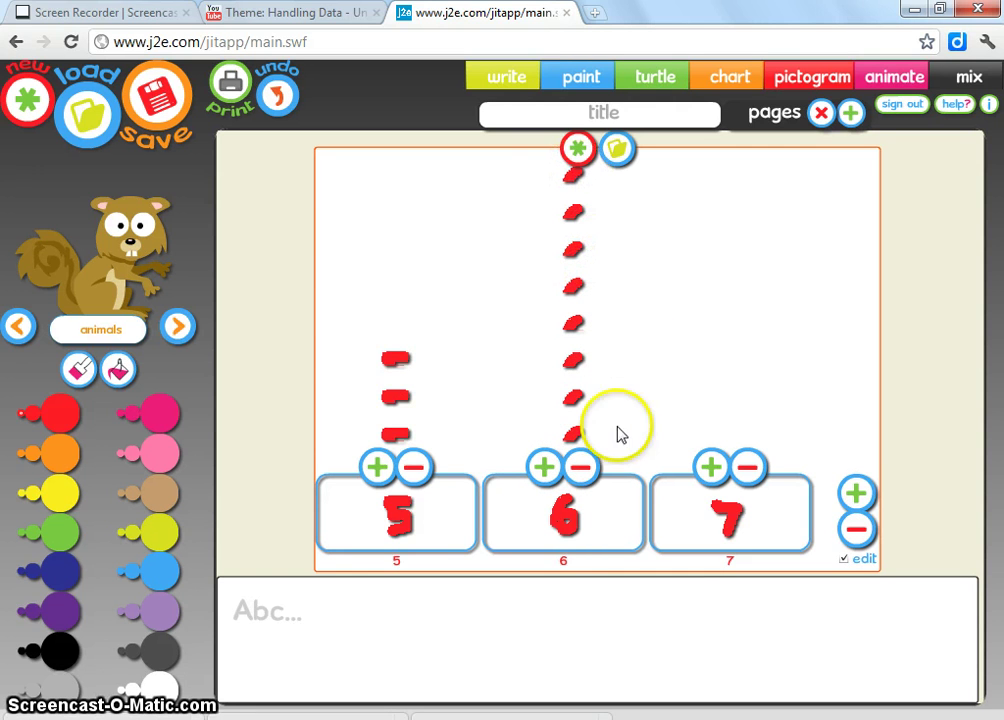
# Step: Stack three icons above the age 7 column
pyautogui.click(712, 467)
pyautogui.click(712, 467)
pyautogui.click(712, 467)
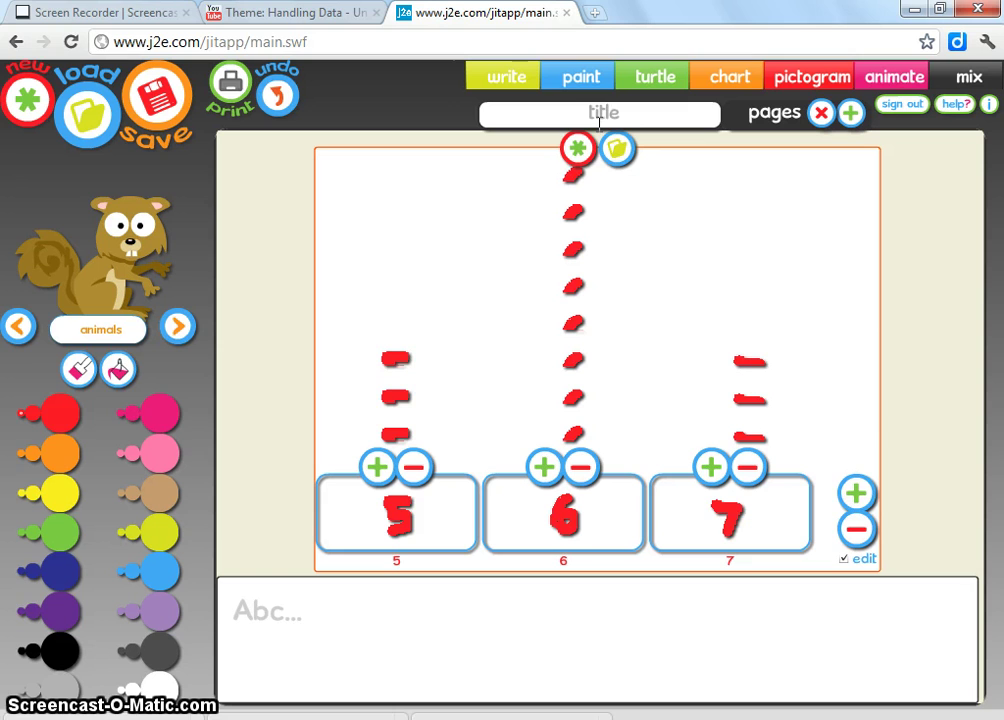
# Step: Type 'Age of Class 2B Pupils' into the pictogram's title field
pyautogui.click(600, 115)
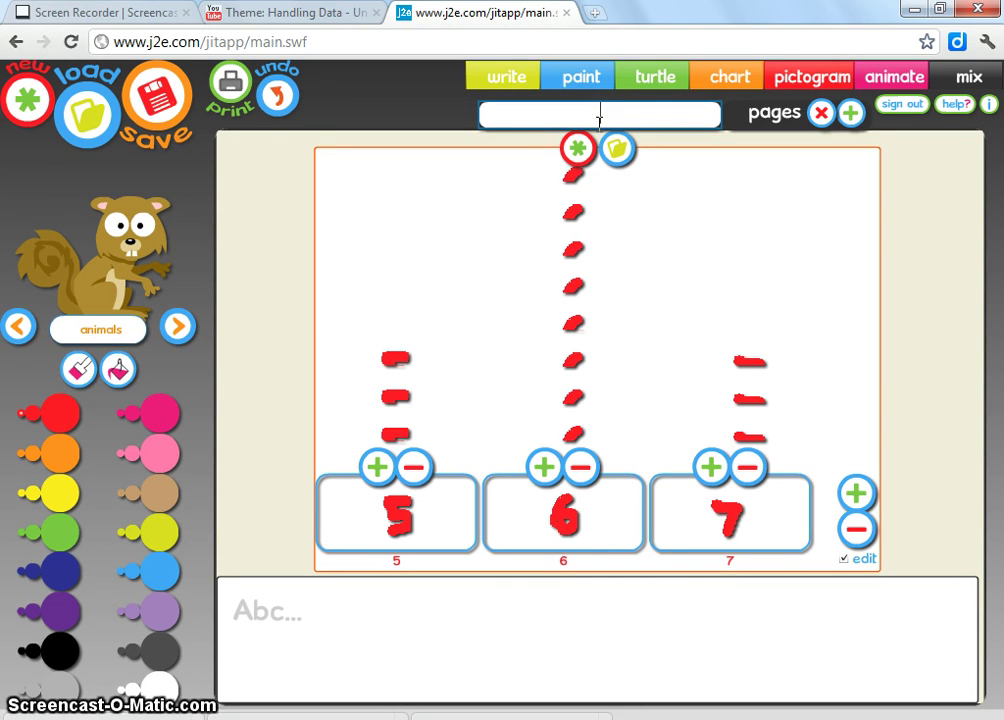
pyautogui.write('Age of Clas')
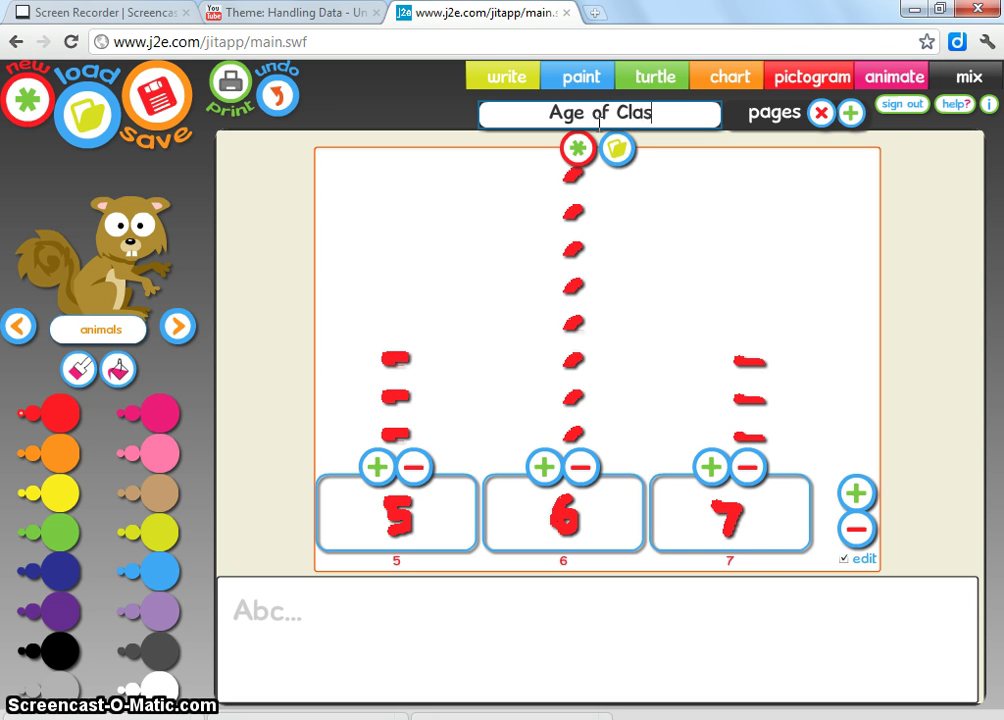
pyautogui.write('s 2B ')
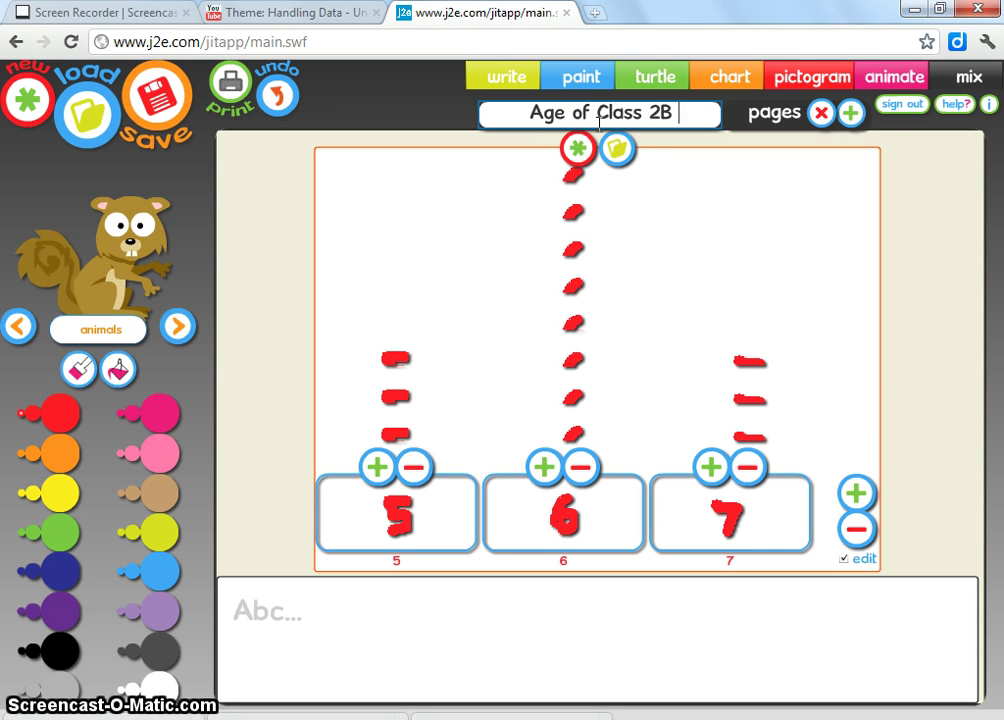
pyautogui.write('Pupil')
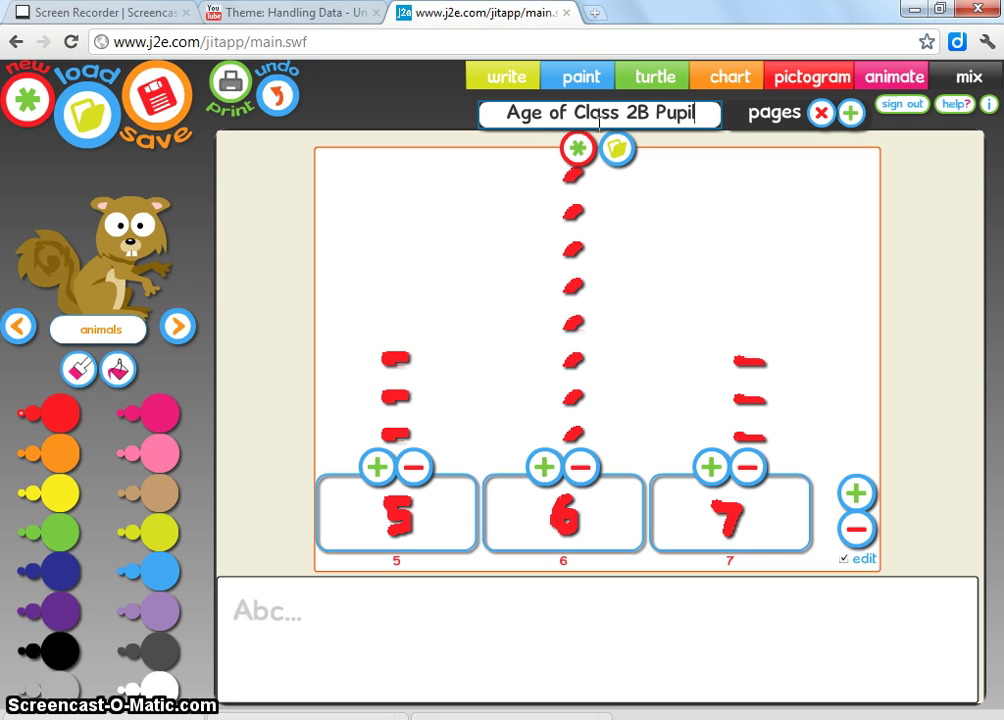
pyautogui.write('s')
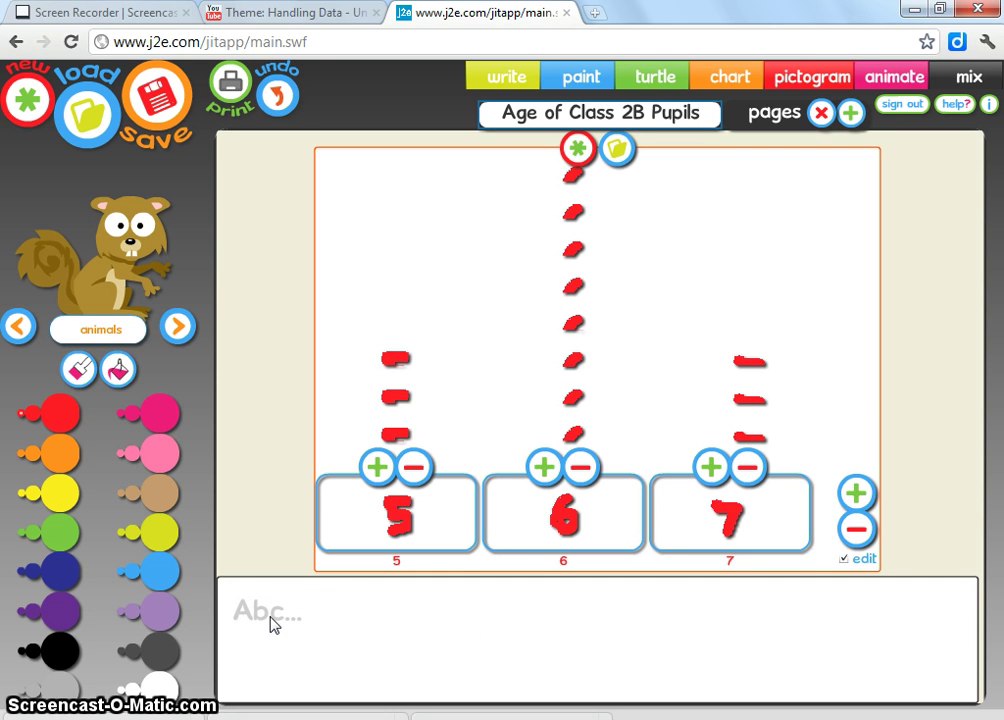
# Step: Write 'In class 2B most pupils are 6 years old' under the chart
pyautogui.click(240, 605)
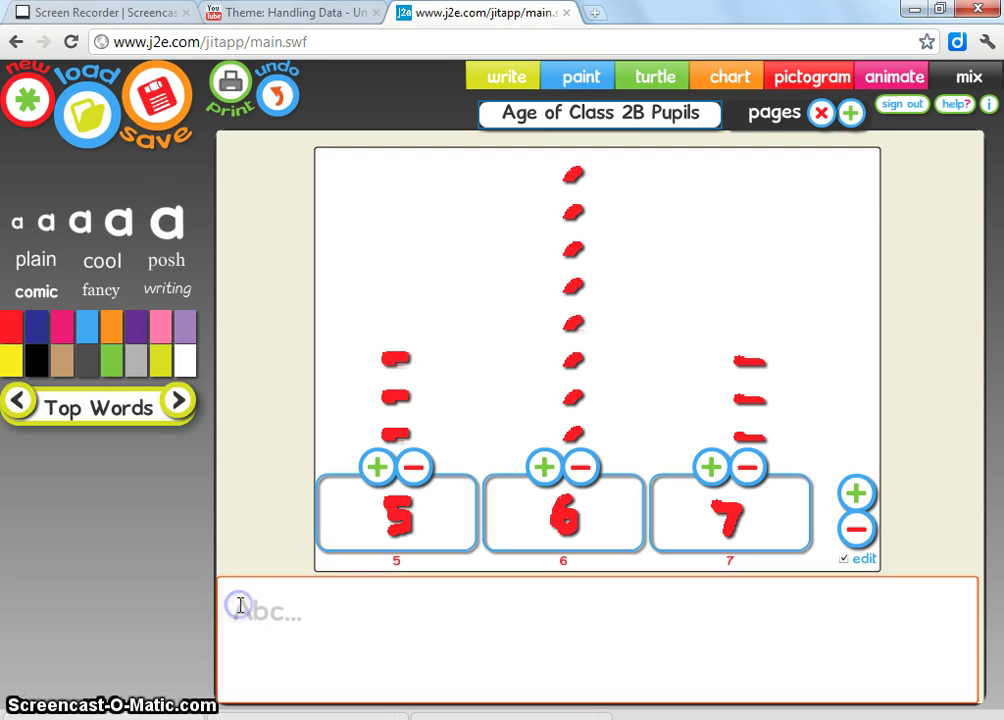
pyautogui.click(233, 605)
pyautogui.click(305, 638)
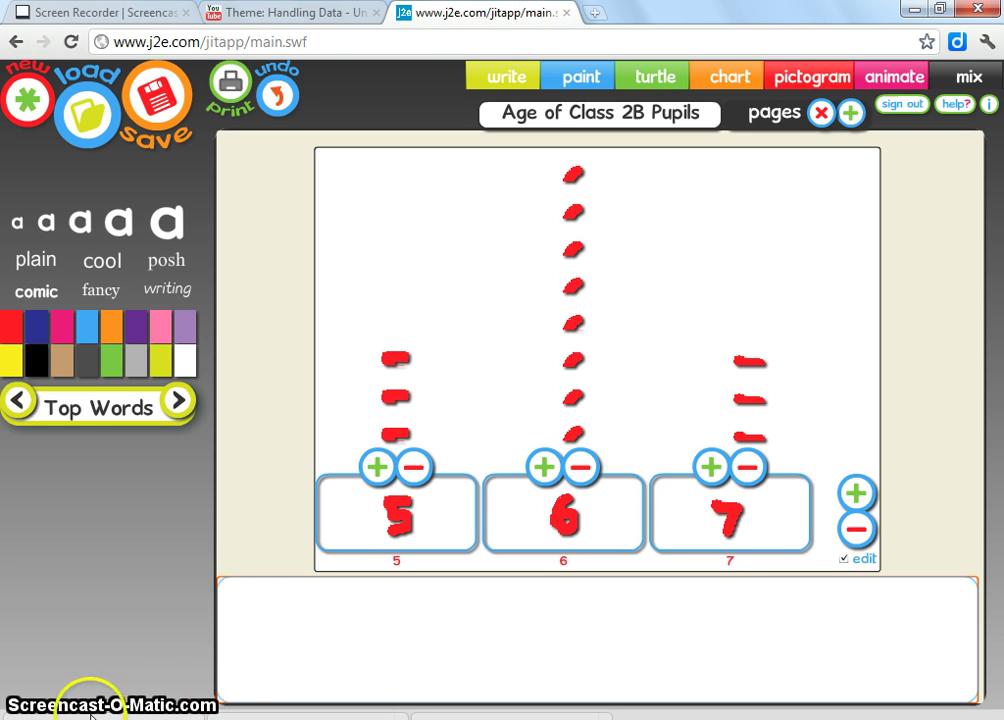
pyautogui.click(236, 602)
pyautogui.write('In cla')
pyautogui.press('BackSpace')
pyautogui.write('lass')
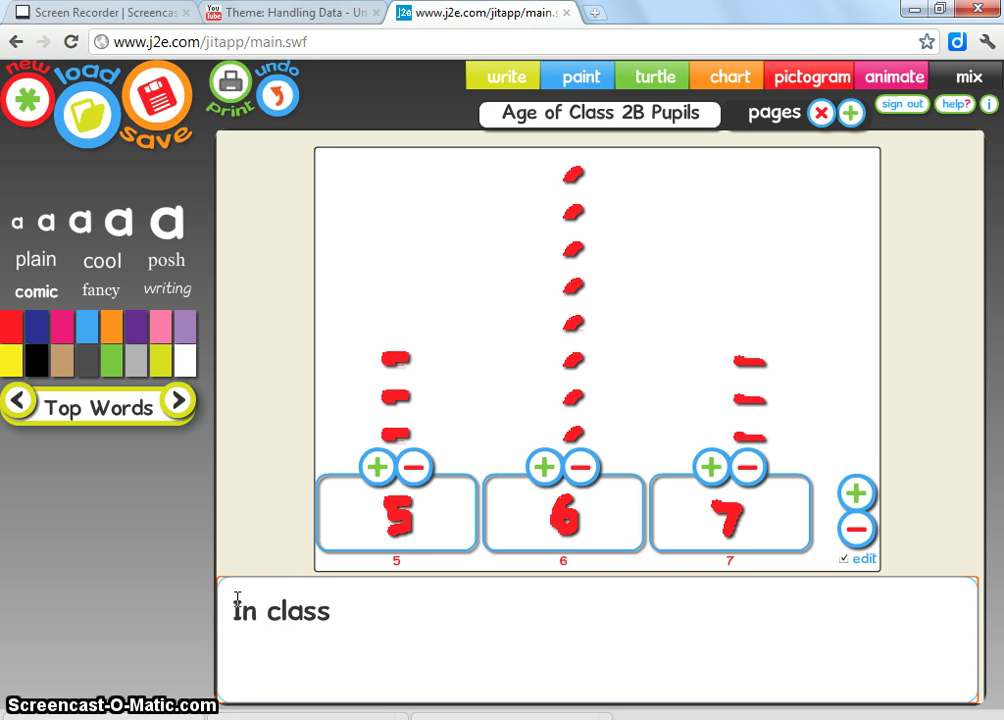
pyautogui.write(' 2B most pupi')
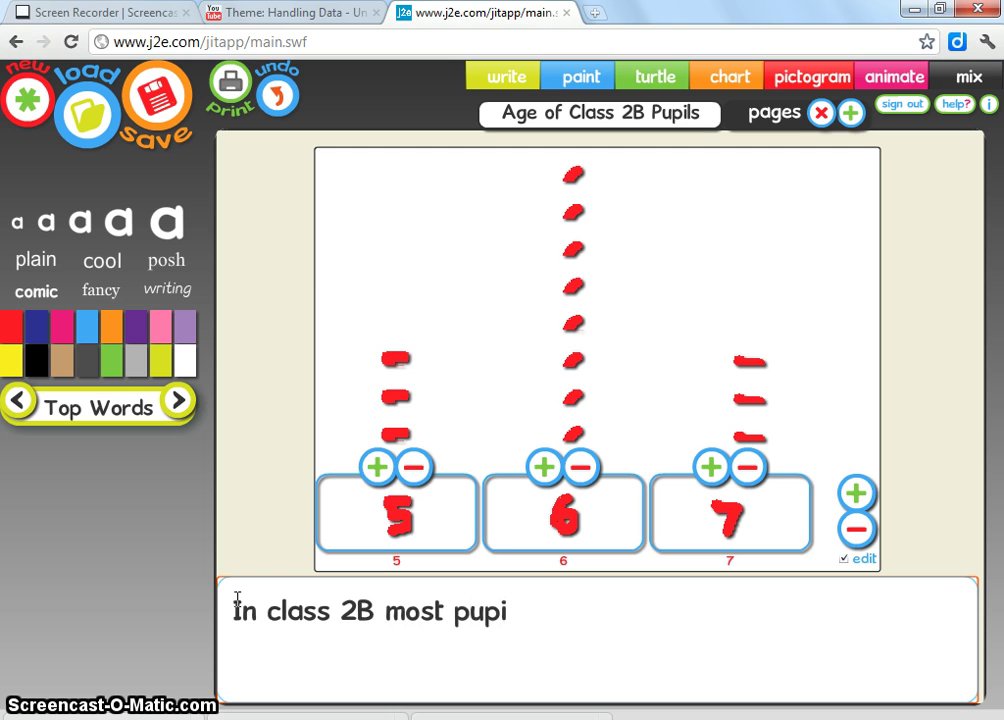
pyautogui.write('ls are 6 years')
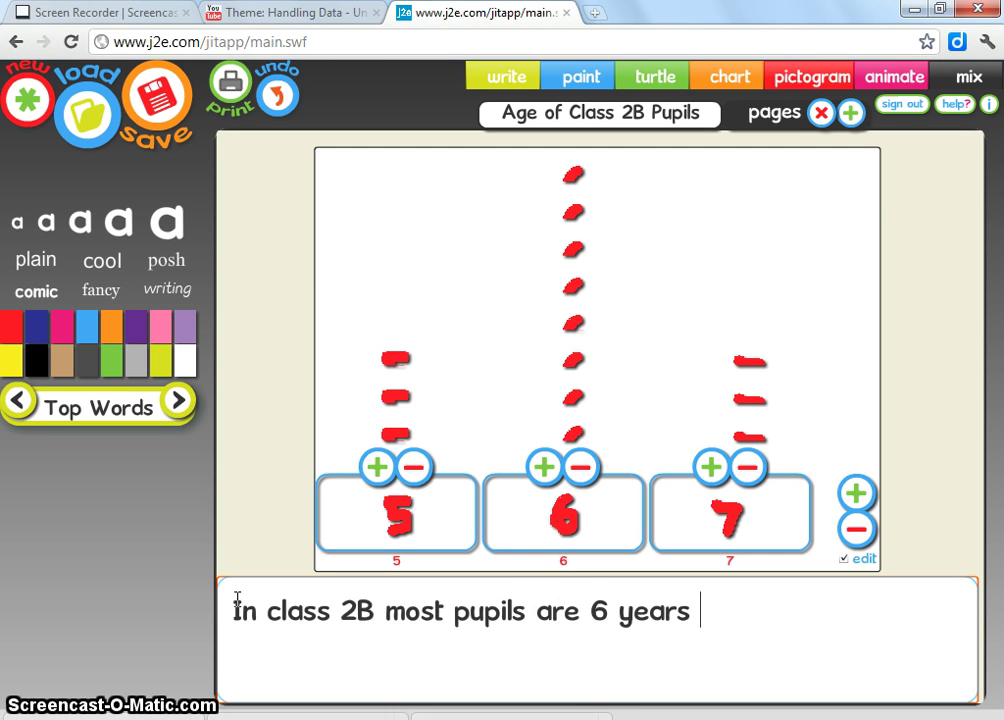
pyautogui.write(' old')
# Step: Add the second line 'Only 3 pupils are 7 years old'
pyautogui.write('Only')
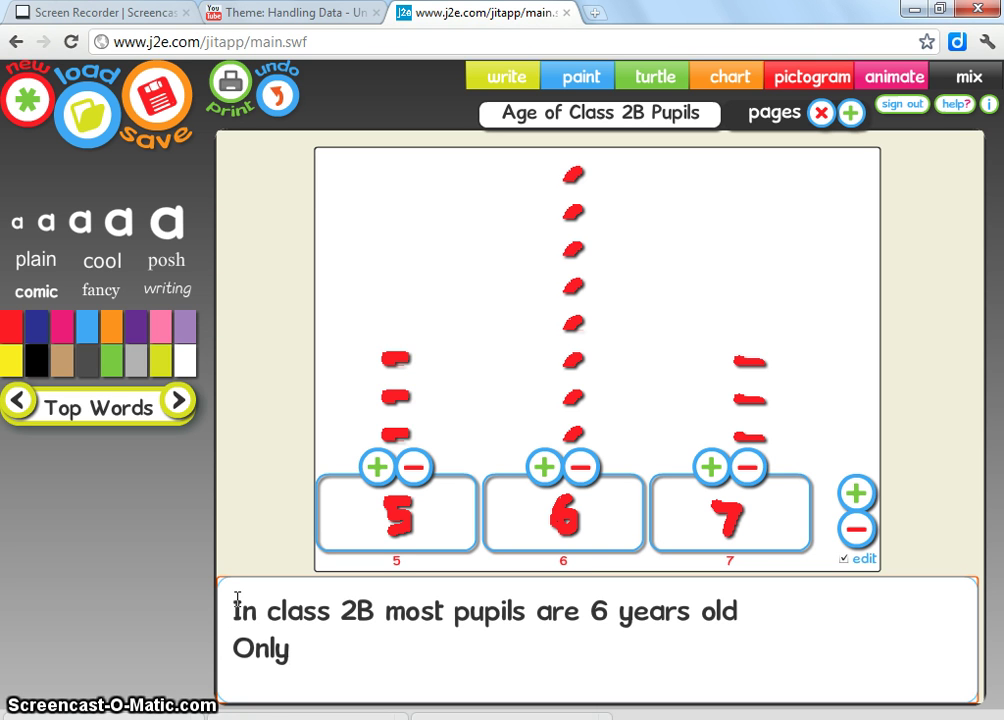
pyautogui.write(' 3')
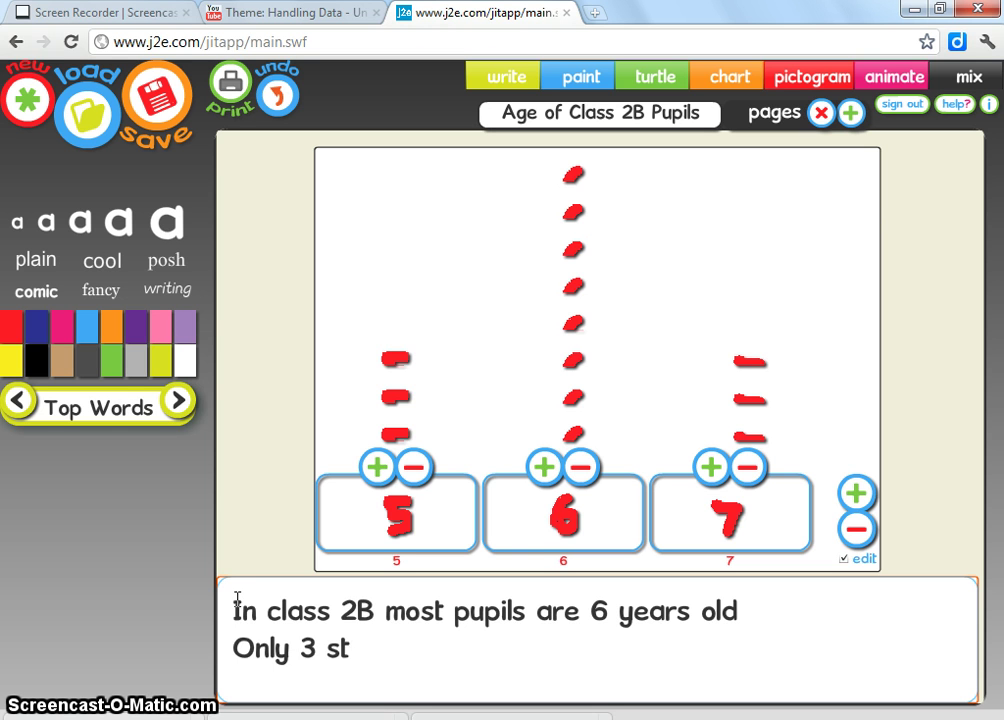
pyautogui.write(' pupilsw')
pyautogui.press('BackSpace')
pyautogui.write('are 7 years')
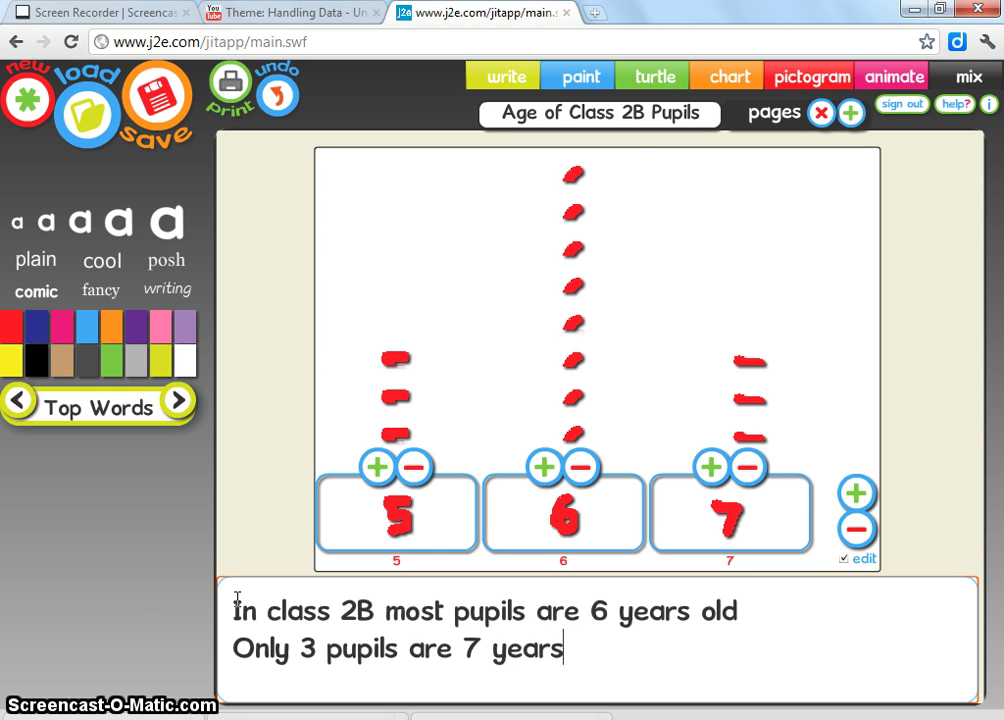
pyautogui.write(' old')
# Step: Return to the pictogram and add a fourth icon to the age 5 column
pyautogui.click(374, 465)
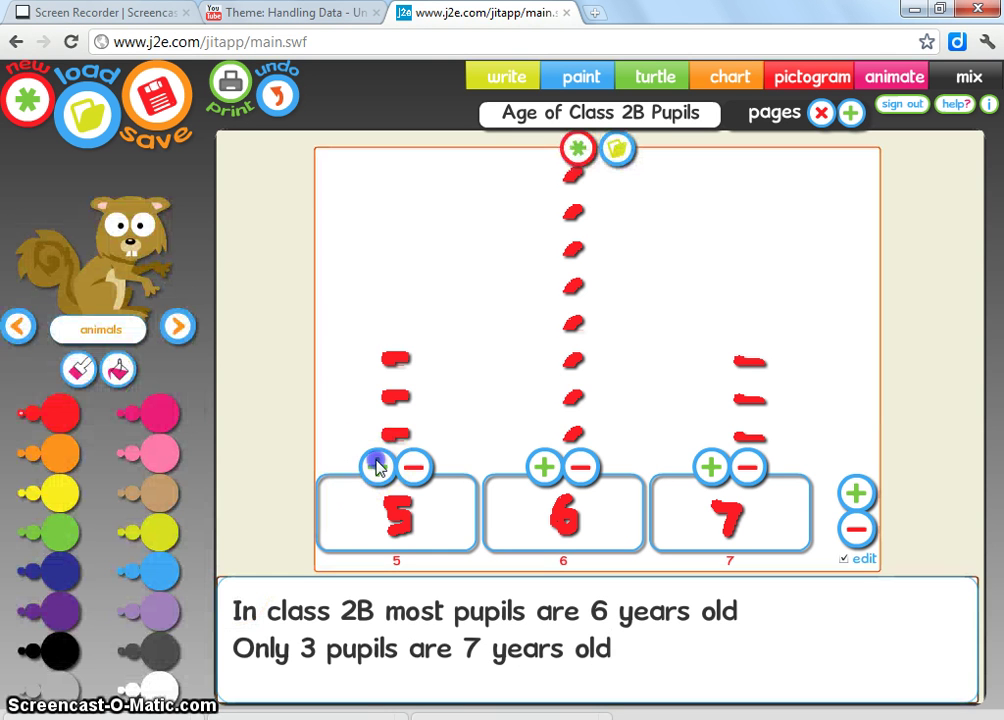
pyautogui.click(377, 466)
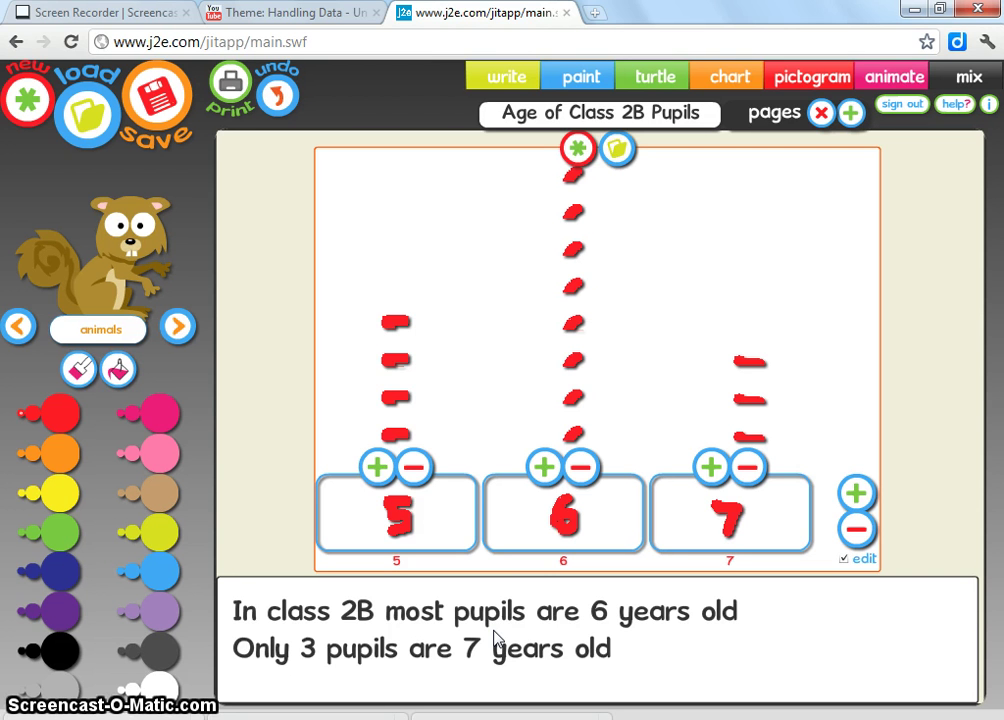
pyautogui.click(677, 398)
pyautogui.click(711, 606)
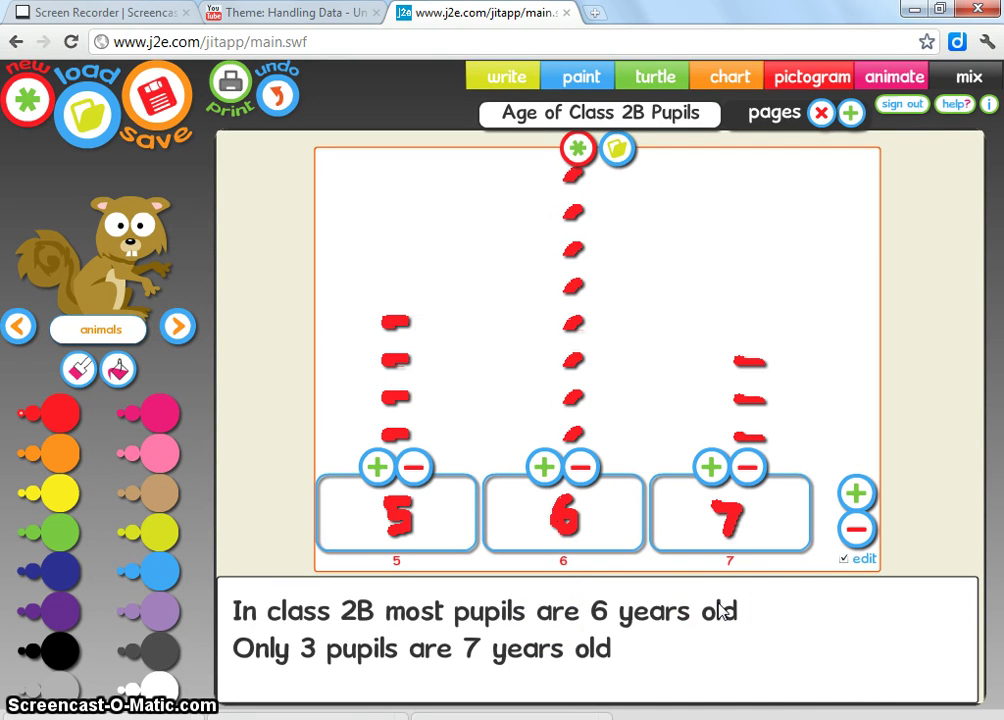